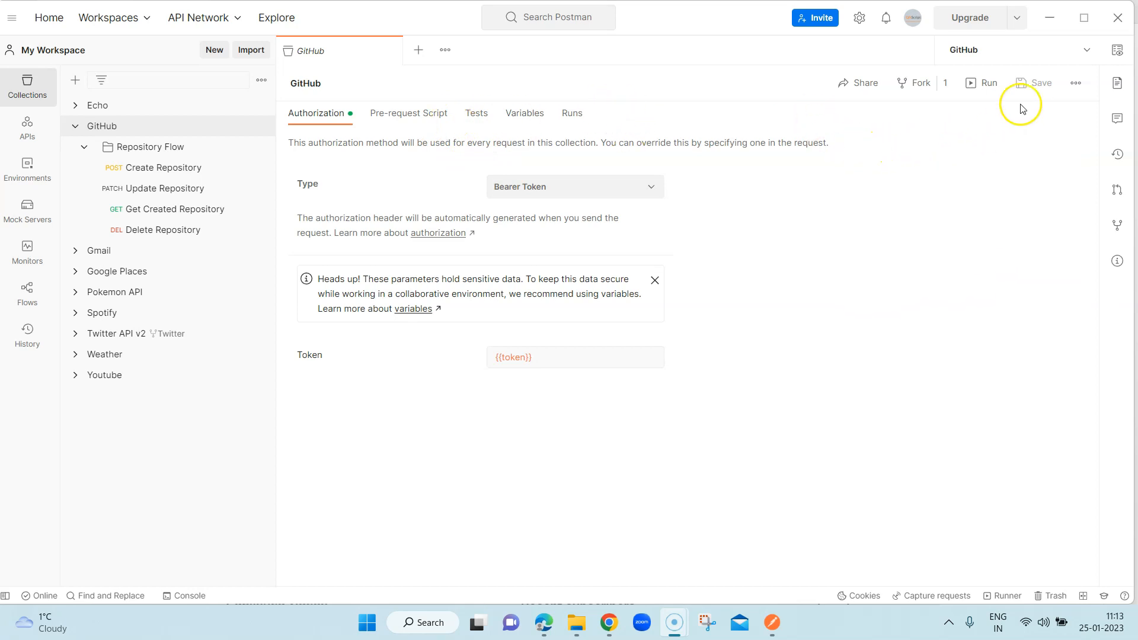
- Open the collection runner for the GitHub collection and choose to schedule runs instead of running manually
left_click(991, 87)
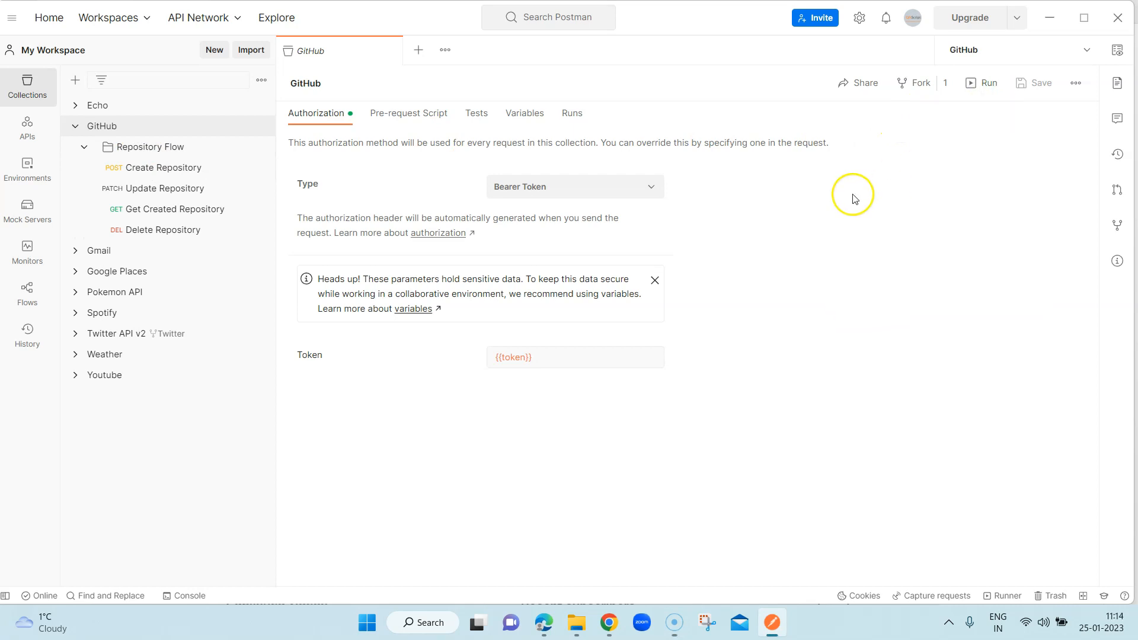
left_click(984, 86)
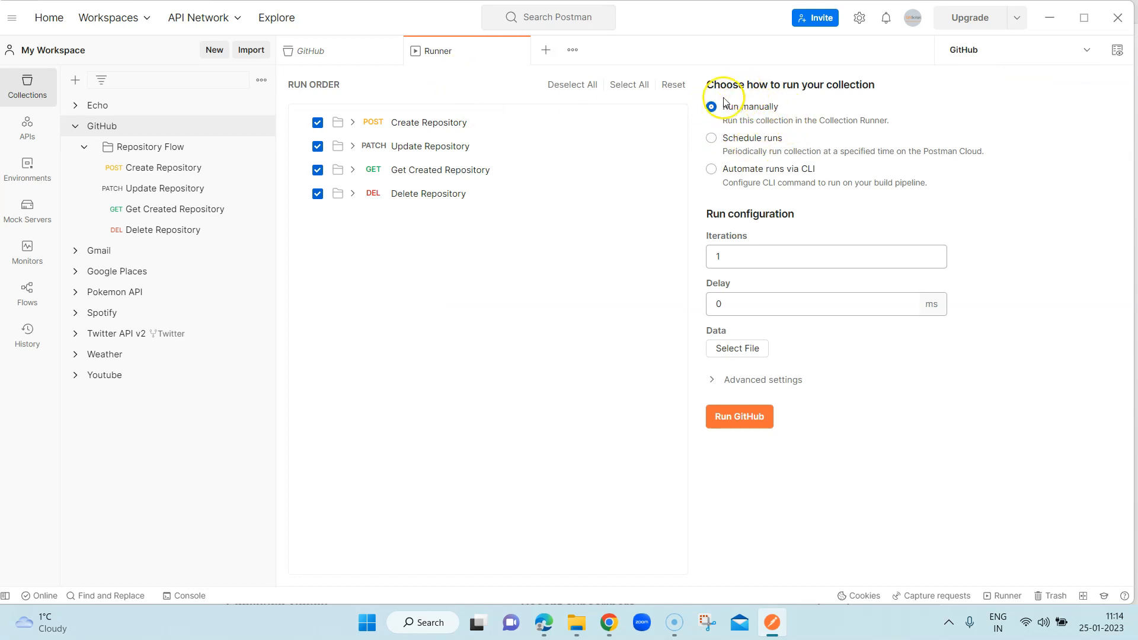
left_click(711, 139)
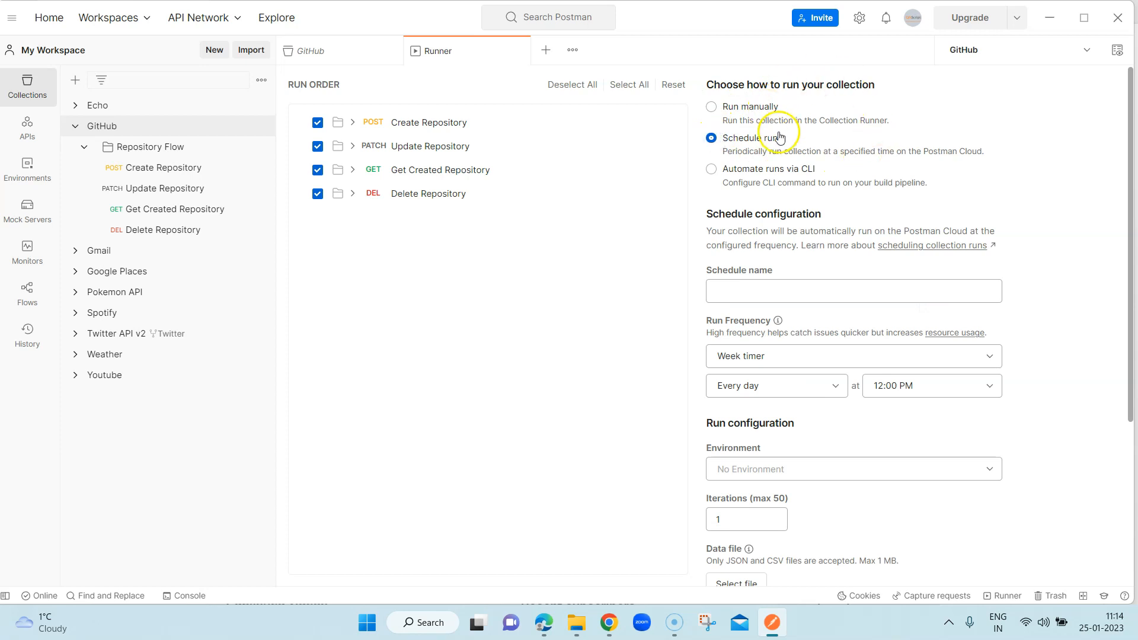
scroll(925, 288, "down", 4)
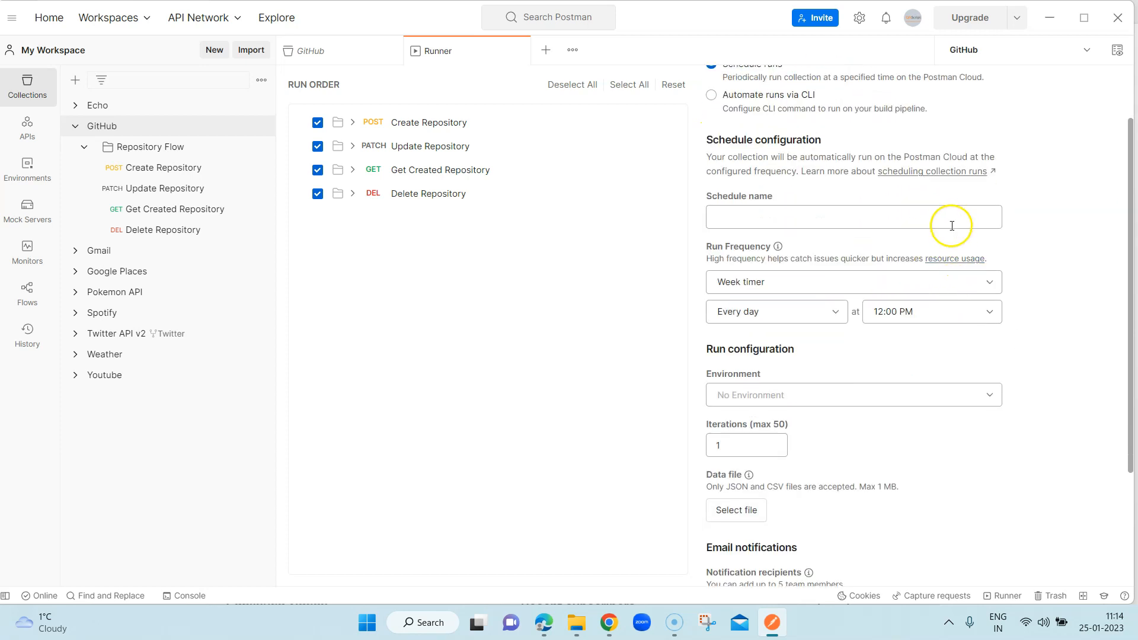
scroll(937, 294, "up", 4)
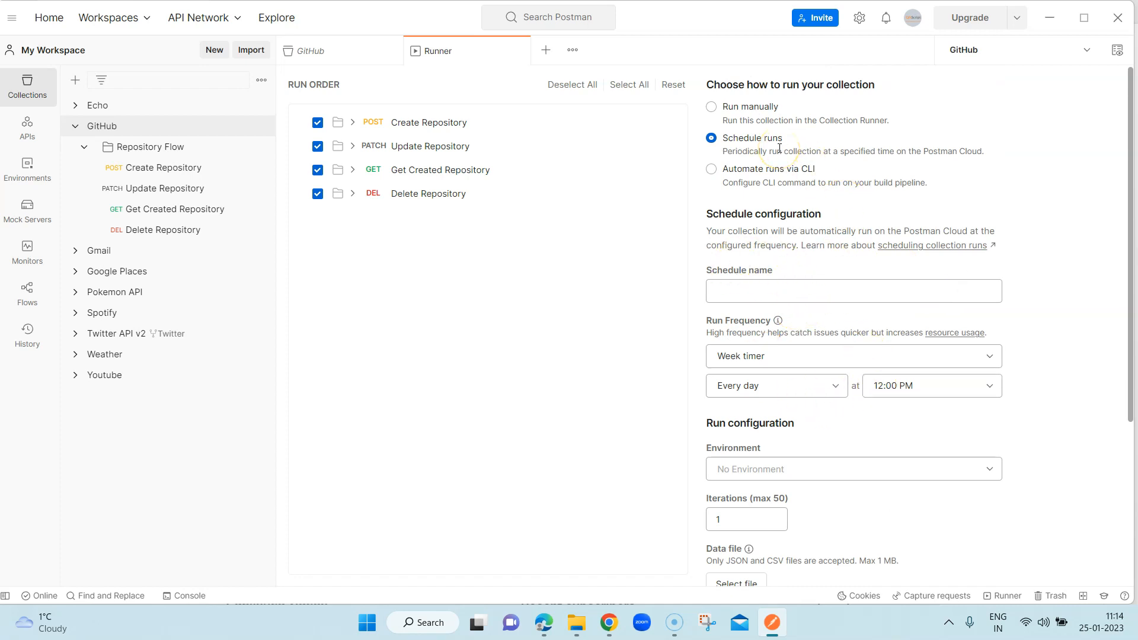
- Return to the GitHub collection and review the list of its past runs
left_click(343, 55)
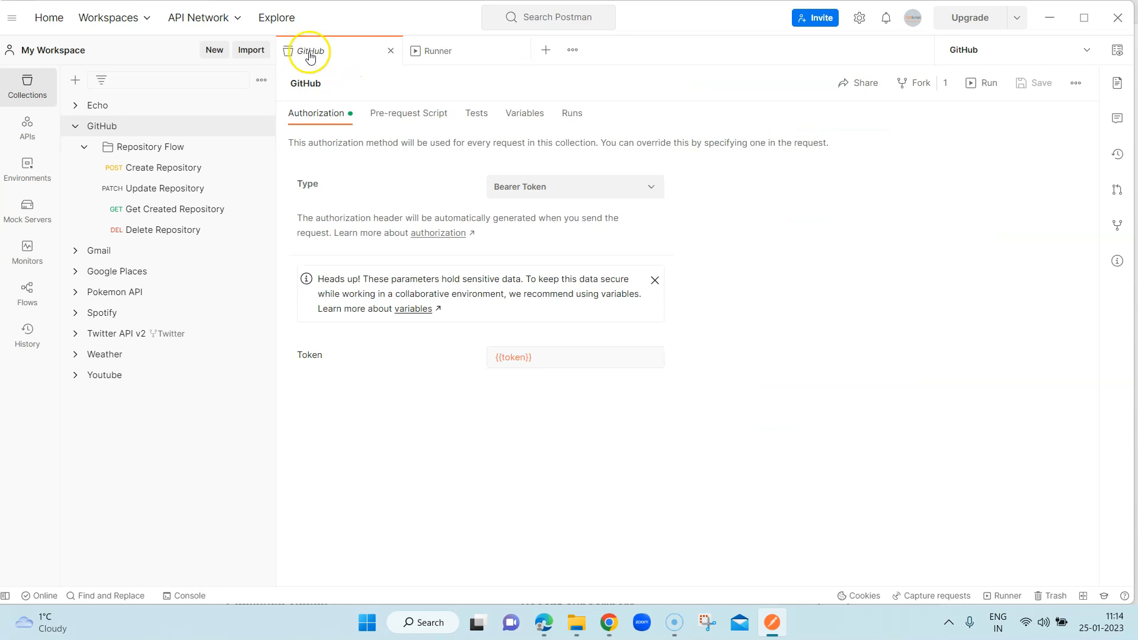
left_click(577, 117)
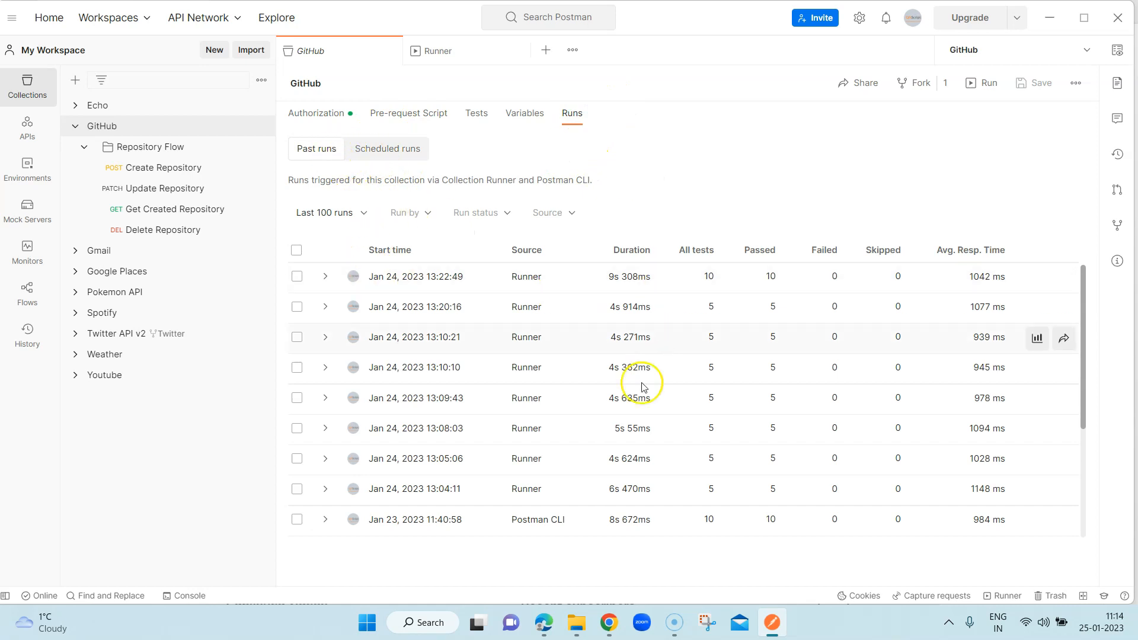
scroll(490, 391, "down", 3)
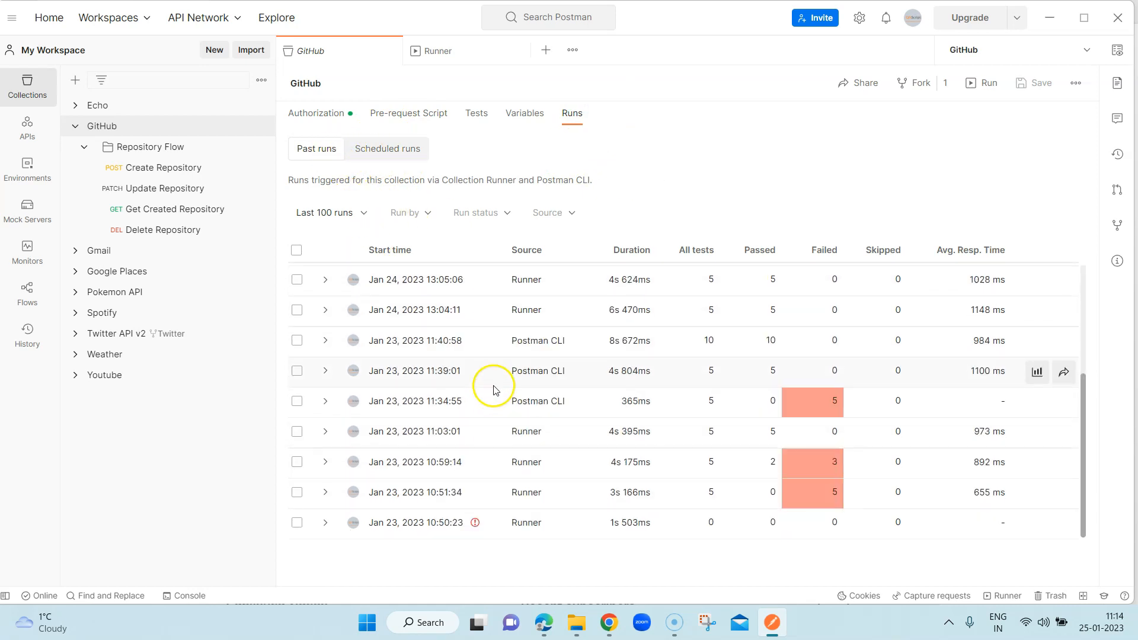
scroll(492, 389, "up", 2)
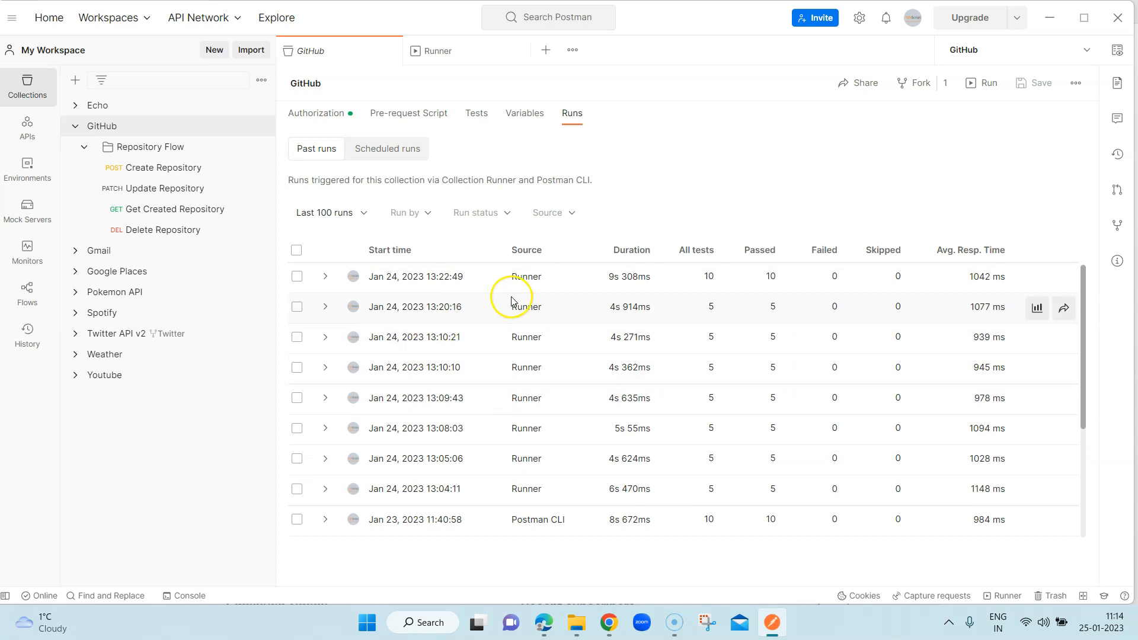
scroll(516, 409, "down", 3)
scroll(516, 409, "down", 1)
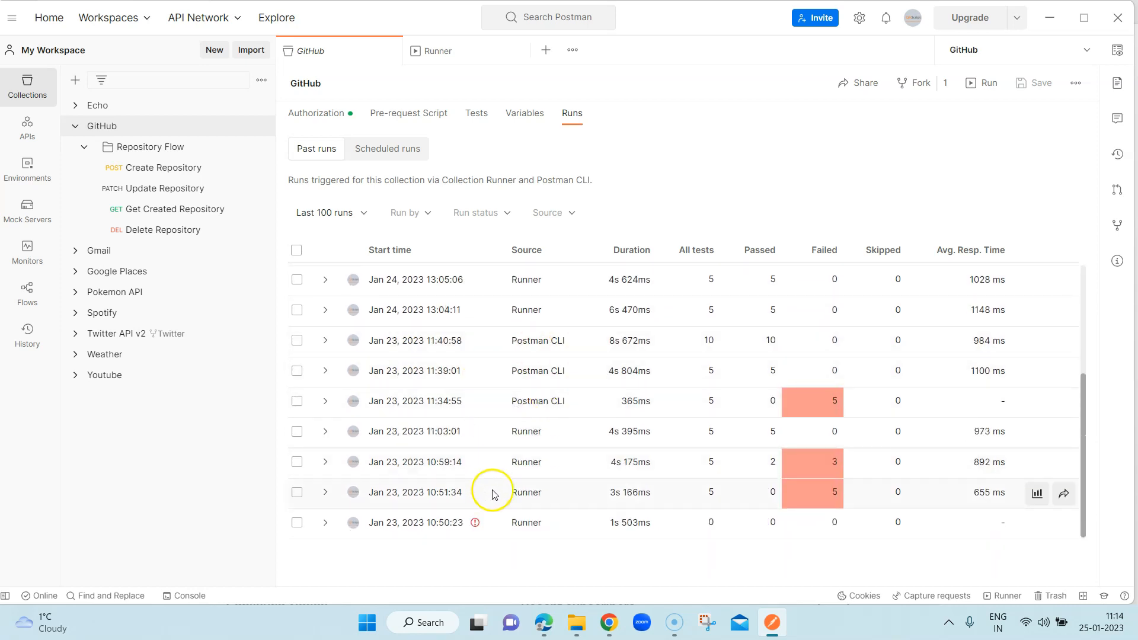
- Start scheduling a run from the GitHub collection's scheduled runs and name the schedule Daily
left_click(397, 154)
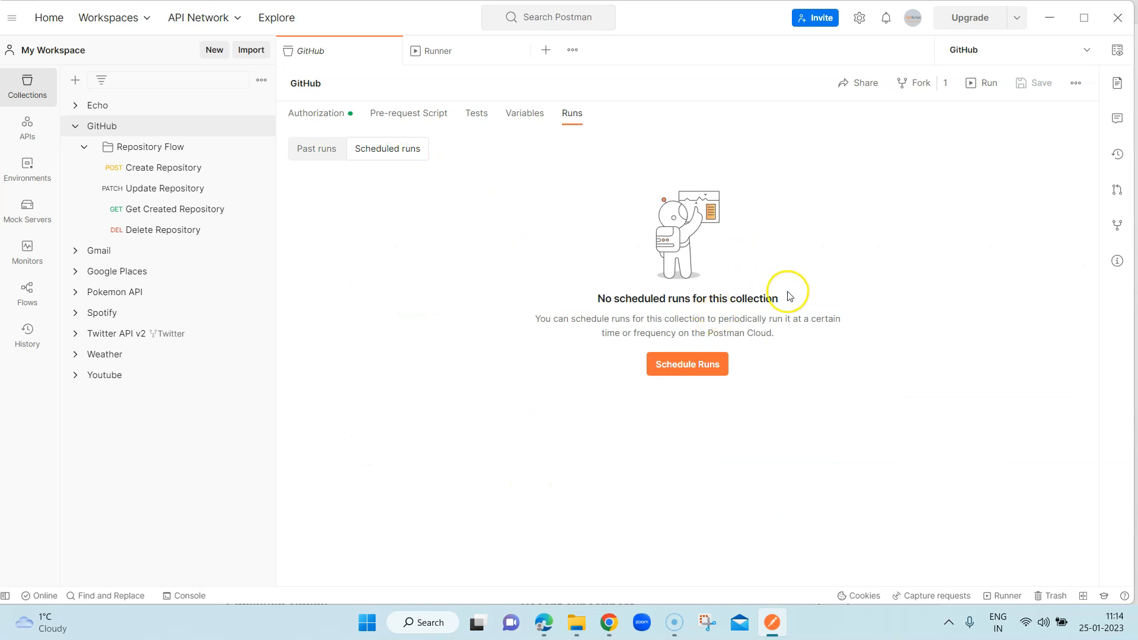
left_click(700, 372)
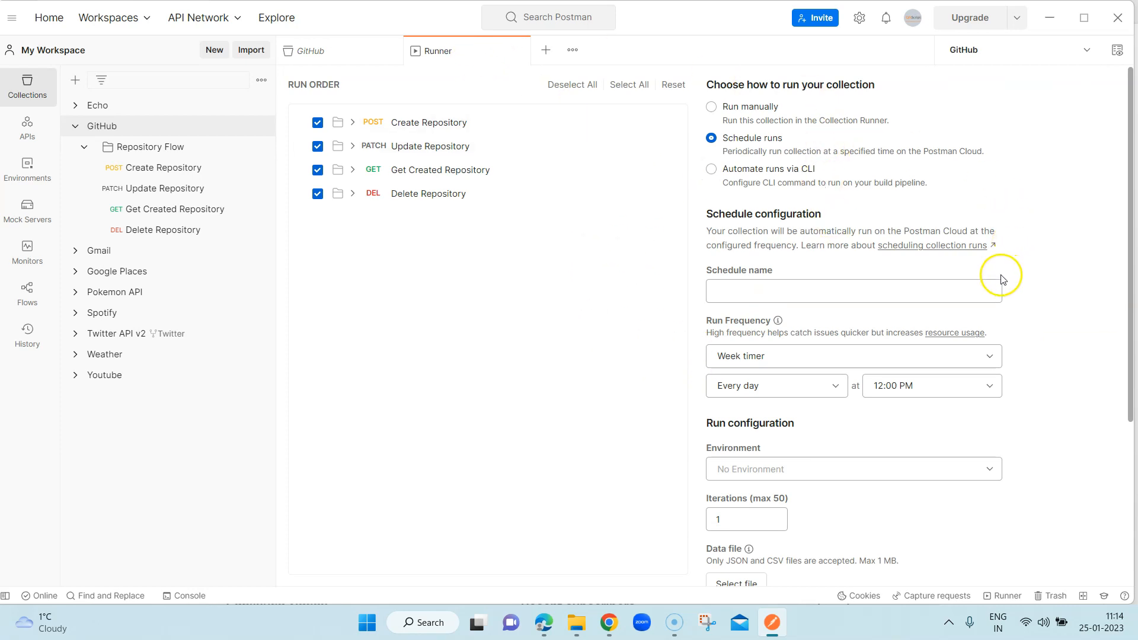
scroll(1039, 266, "down", 3)
scroll(1035, 258, "up", 3)
scroll(905, 274, "down", 2)
left_click(884, 216)
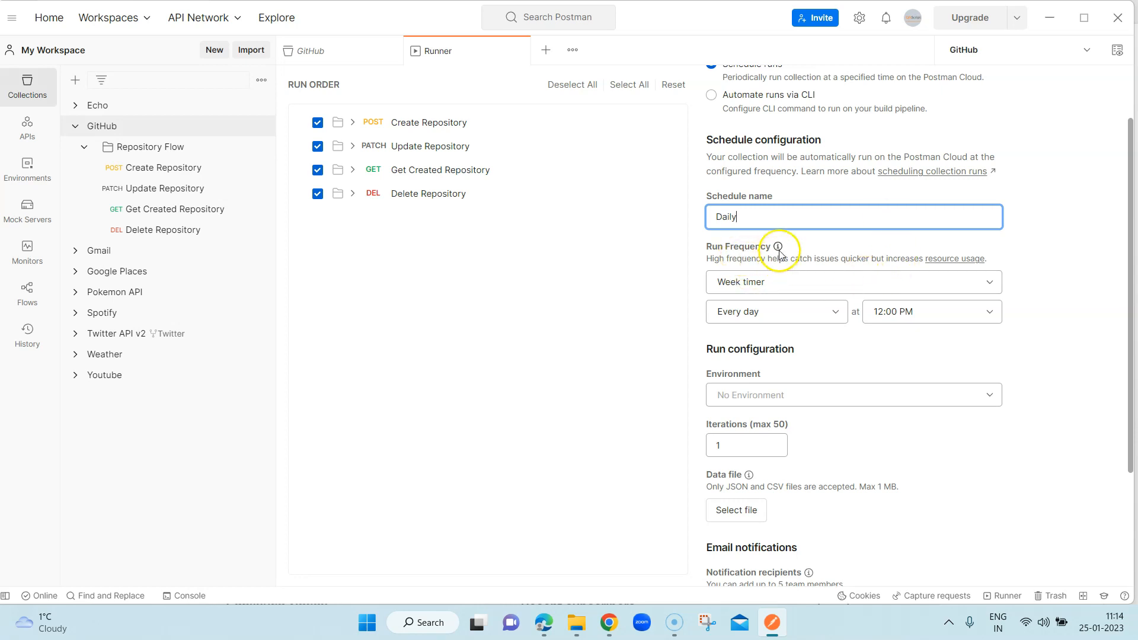
- Examine the day and time options available for the schedule's week timer
mouse_move(780, 253)
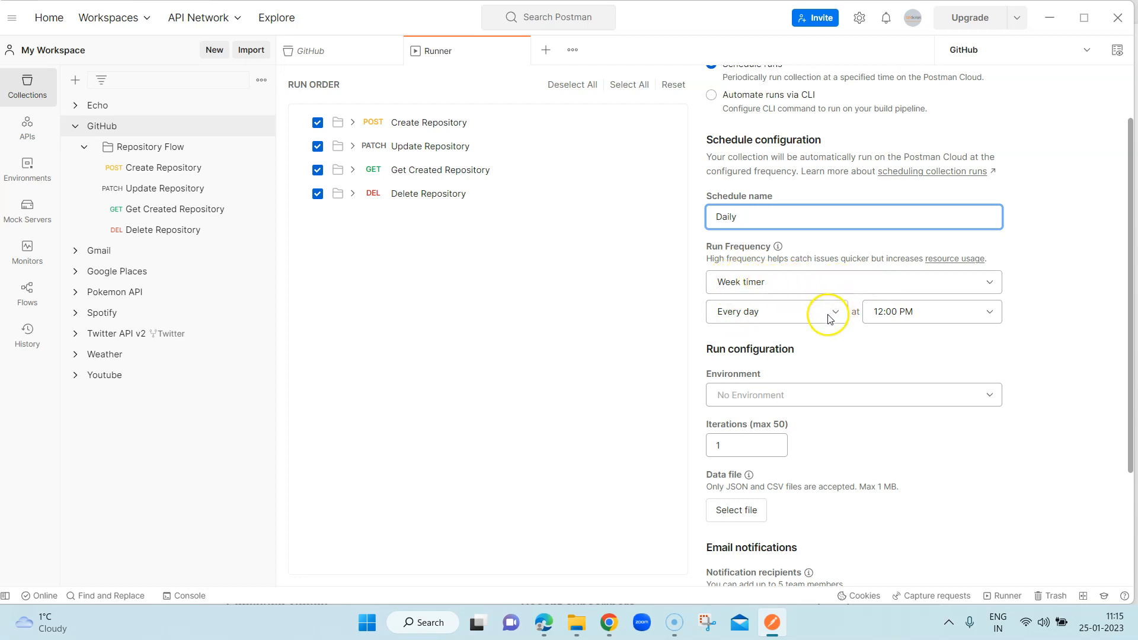
left_click(792, 313)
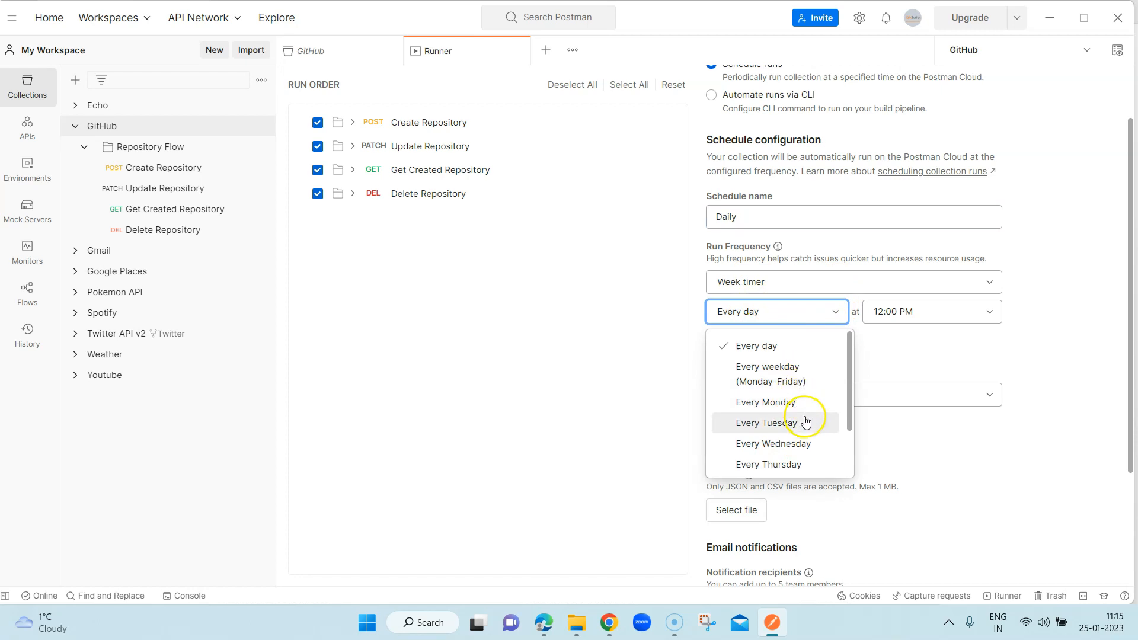
scroll(803, 414, "down", 2)
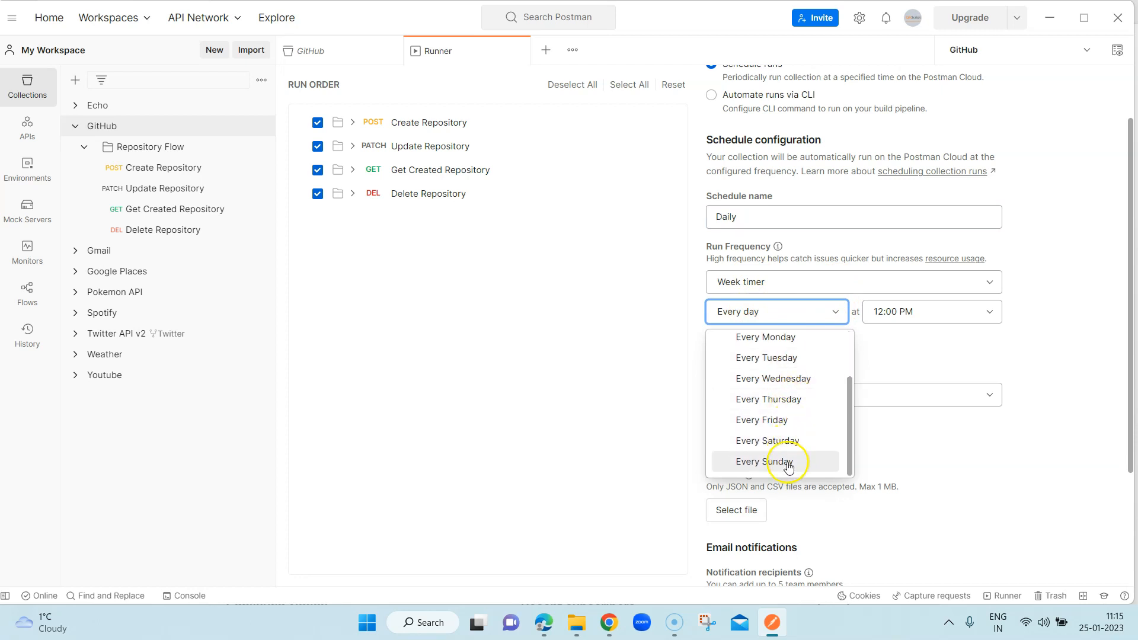
left_click(943, 314)
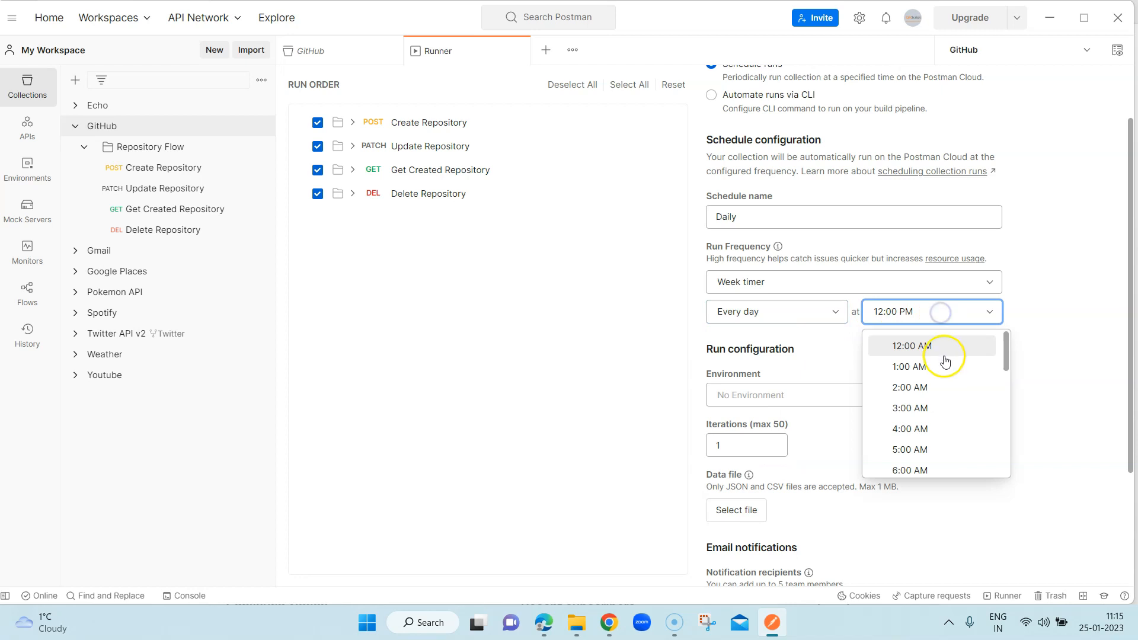
left_click(948, 312)
- Try the Hour timer as the run frequency and look through its hourly intervals
left_click(841, 285)
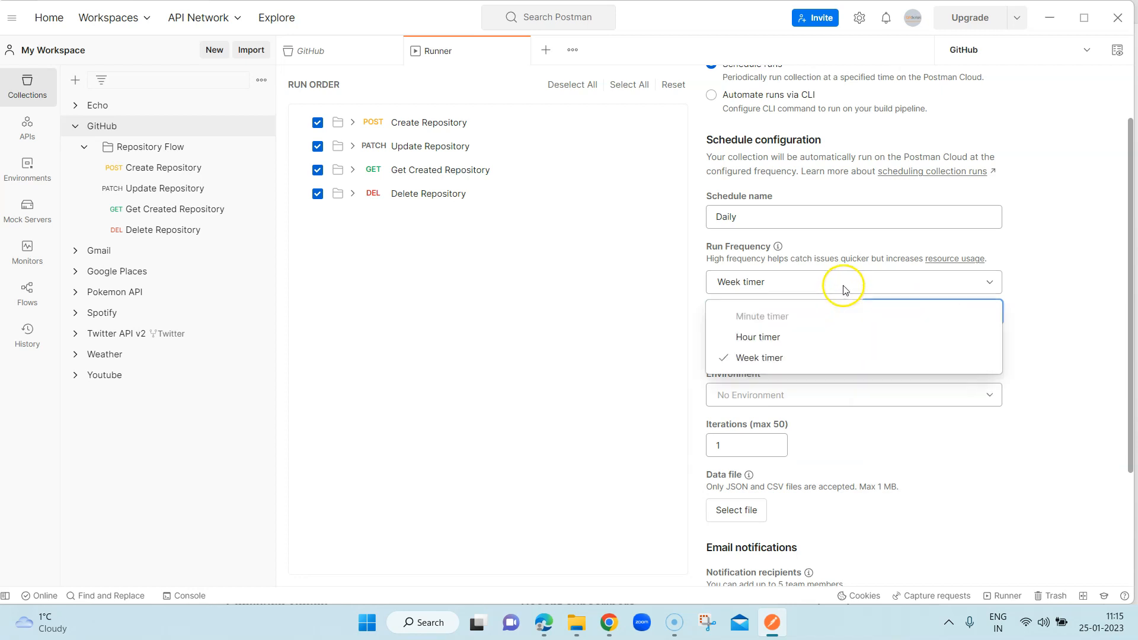
left_click(816, 336)
left_click(804, 313)
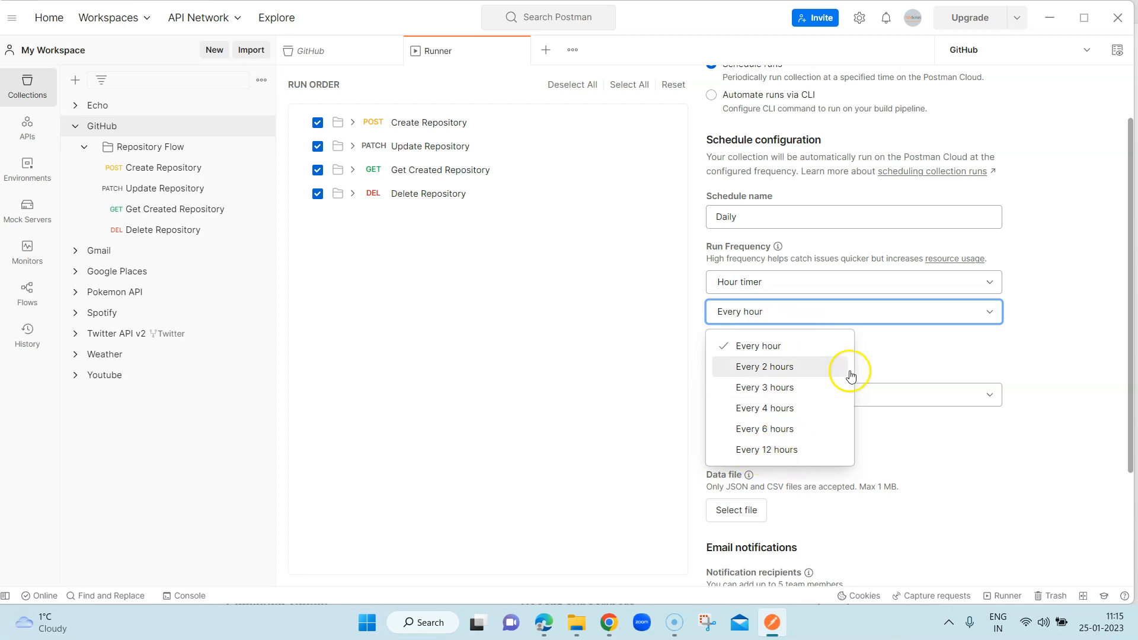
left_click(917, 315)
left_click(916, 316)
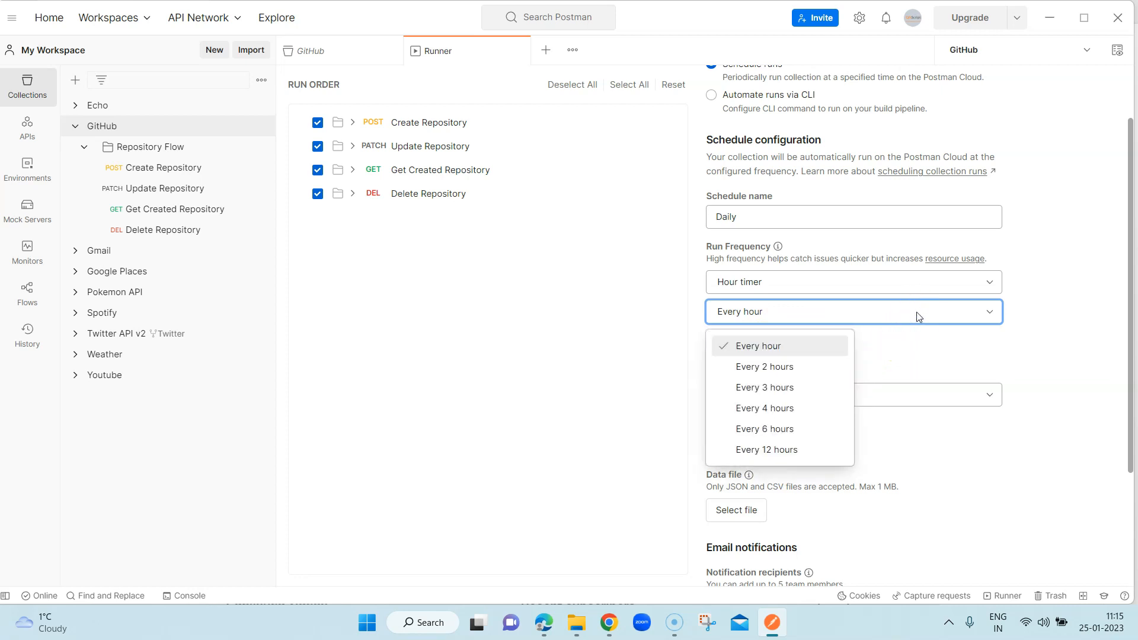
left_click(917, 314)
- Set the run frequency to Week timer, with the run starting every day at 12:00 PM
left_click(896, 283)
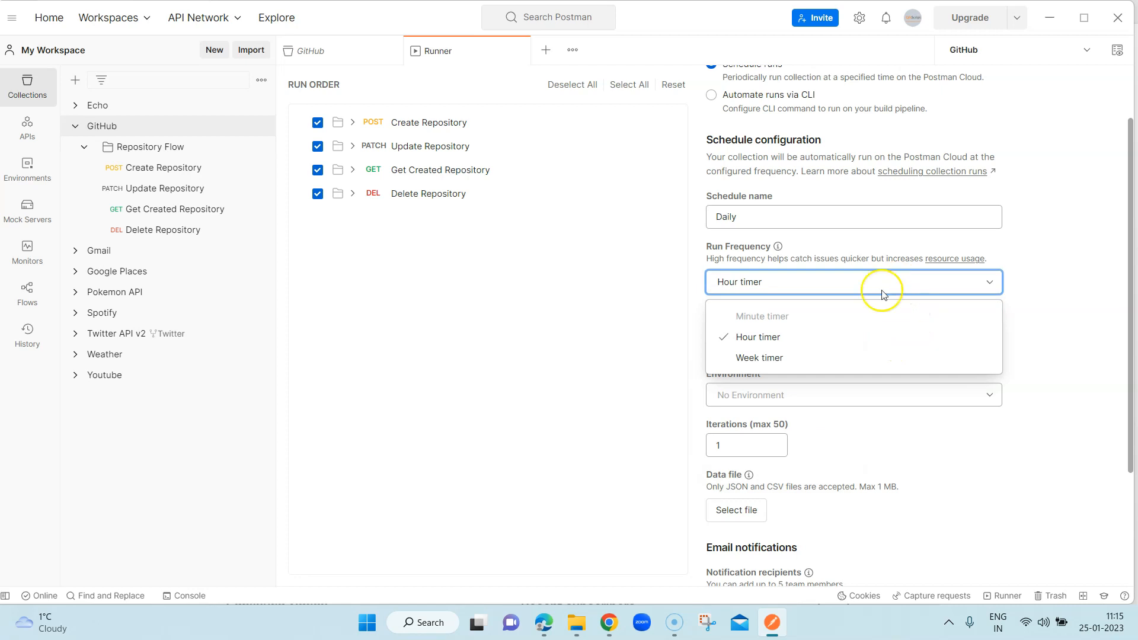
mouse_move(776, 319)
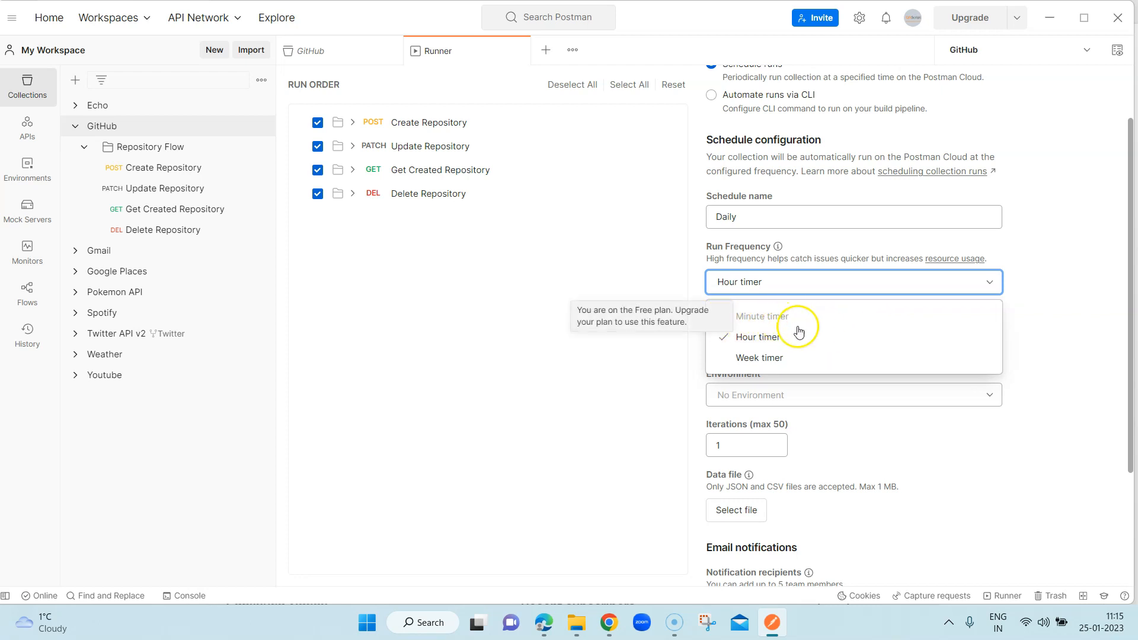
left_click(770, 359)
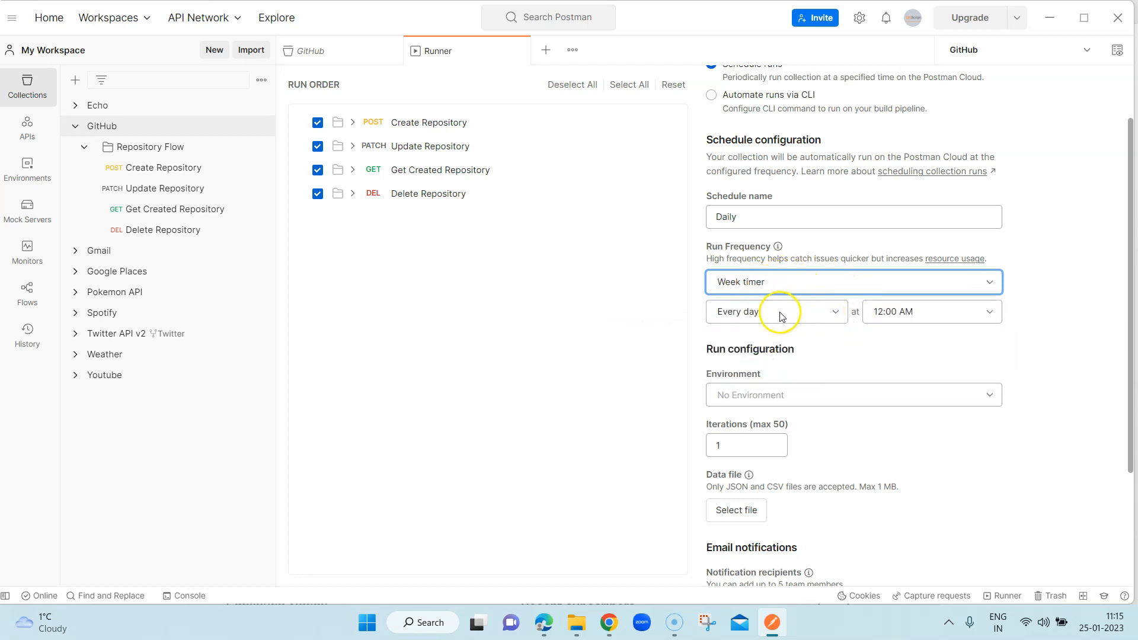
left_click(893, 318)
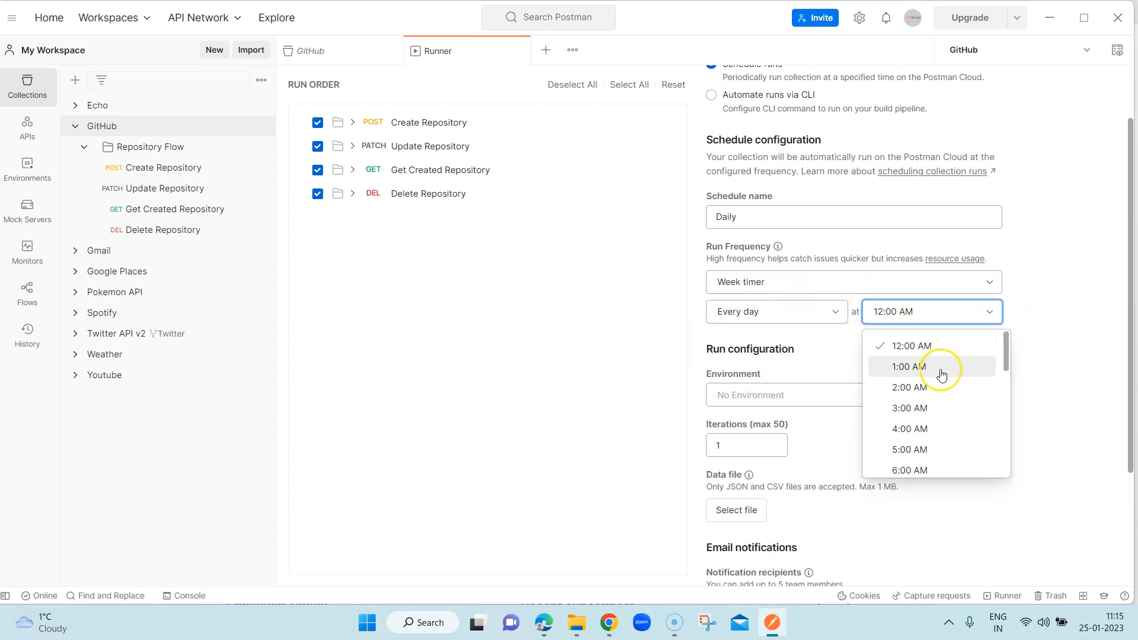
scroll(941, 375, "down", 3)
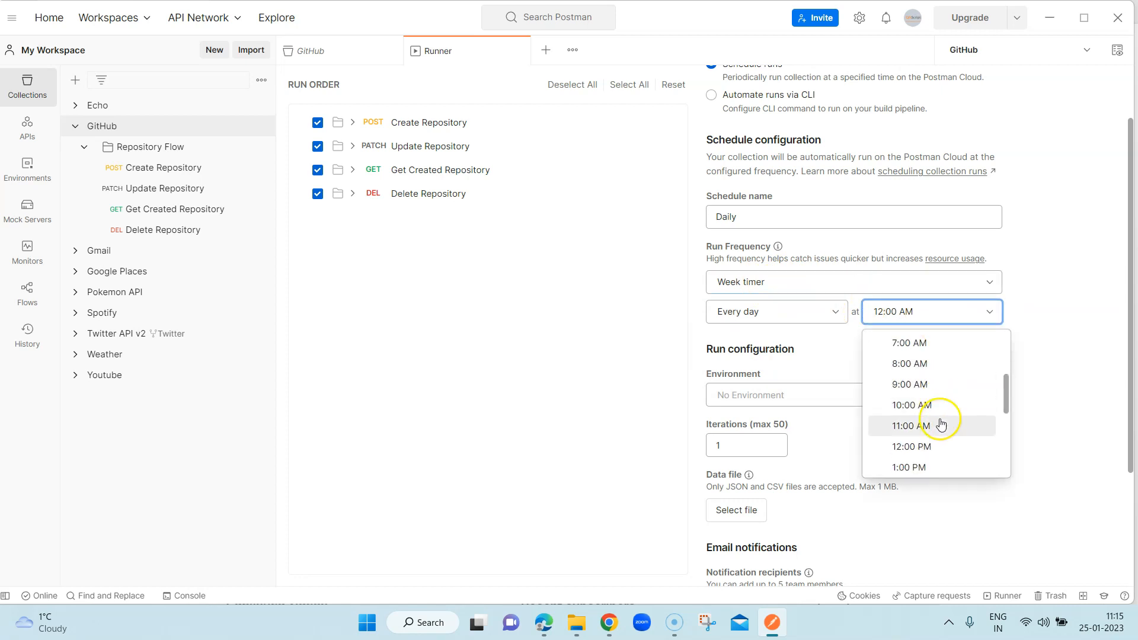
scroll(943, 420, "down", 2)
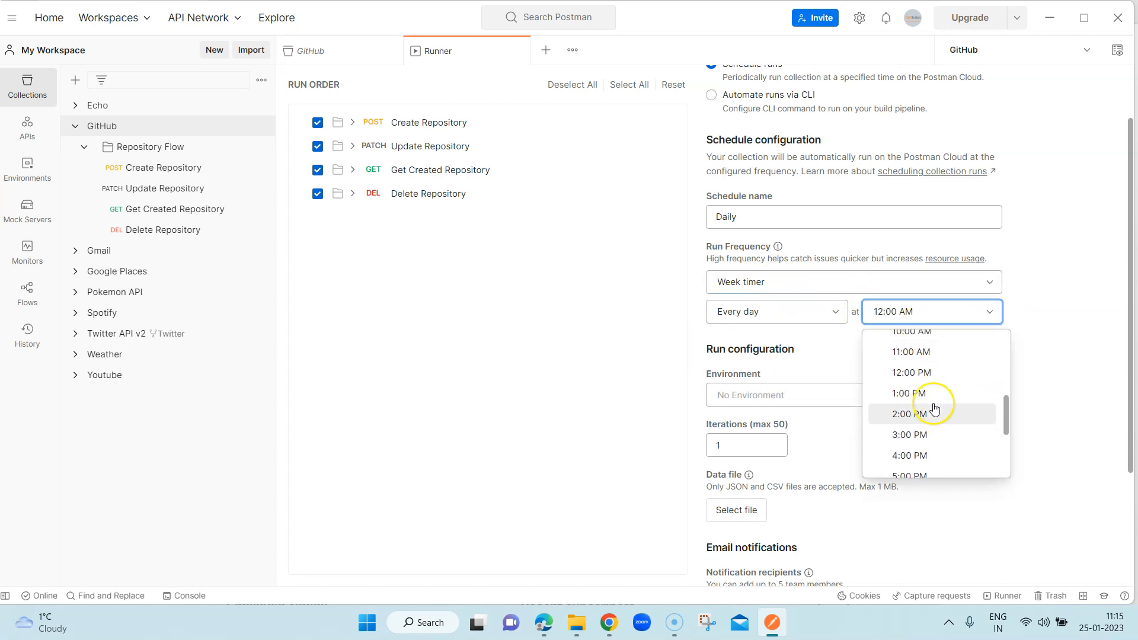
left_click(930, 371)
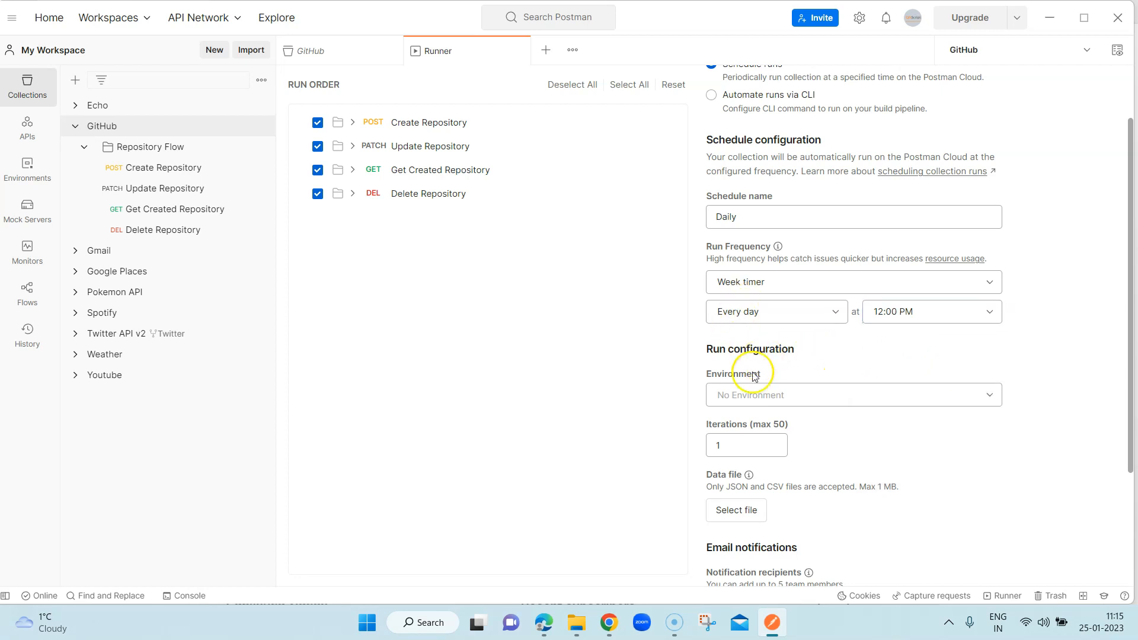
- Choose GitHub as the environment in the schedule's run configuration
scroll(723, 351, "down", 2)
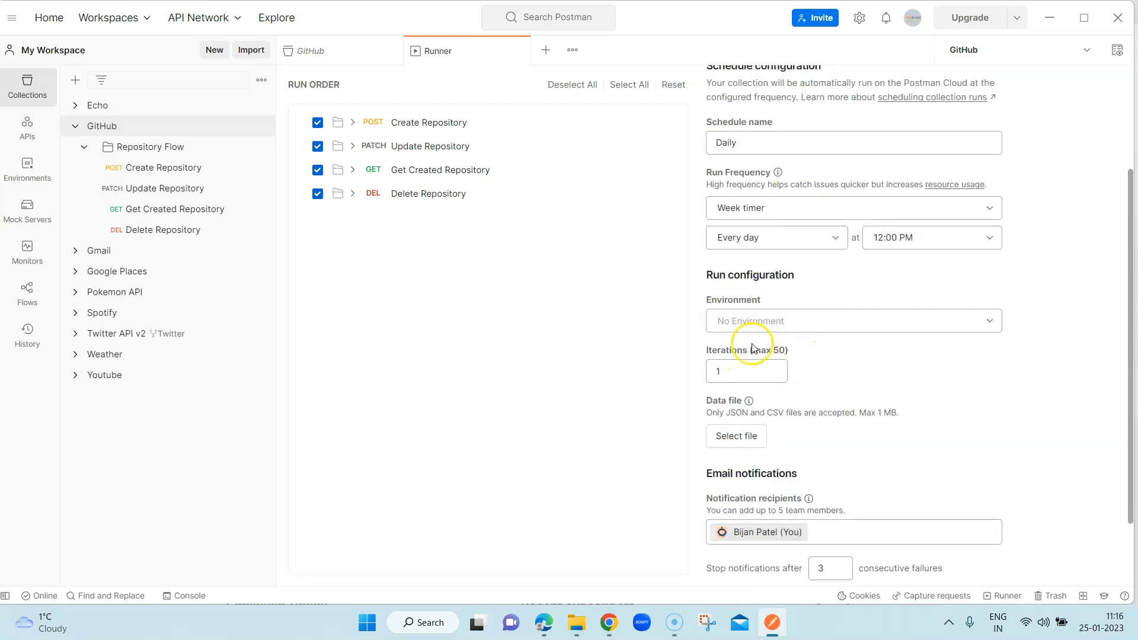
left_click(989, 323)
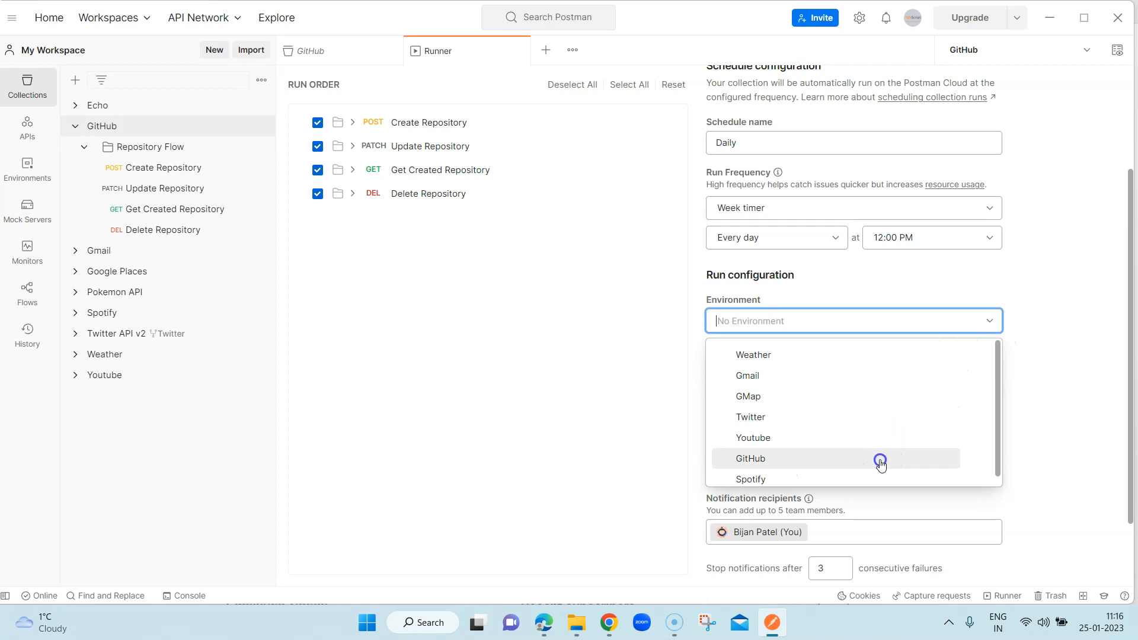
left_click(879, 460)
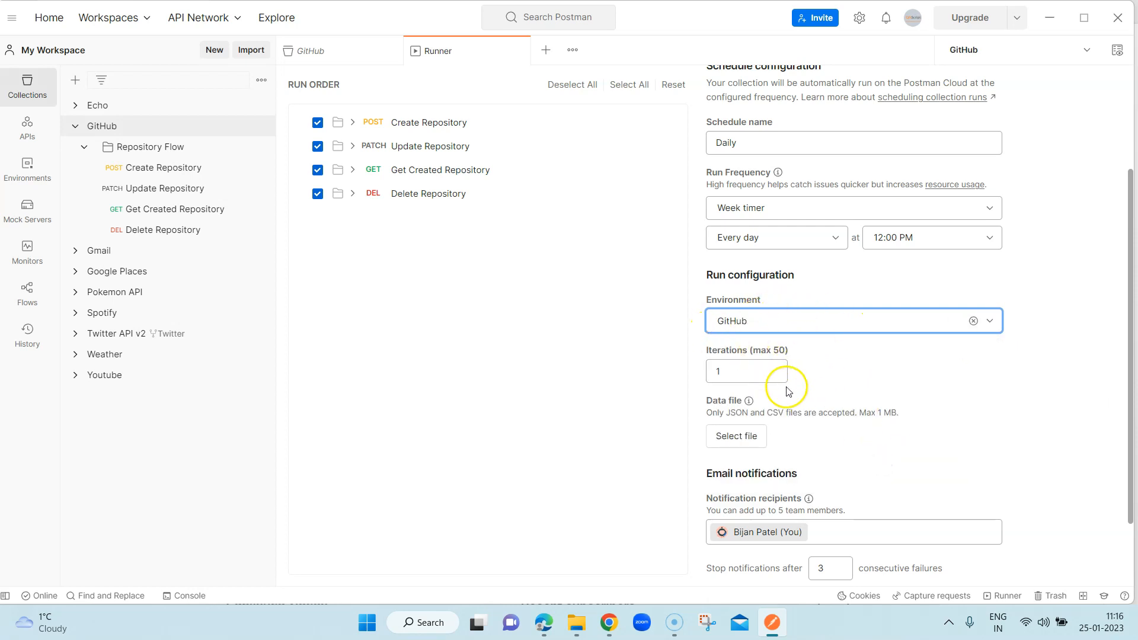
left_click(733, 371)
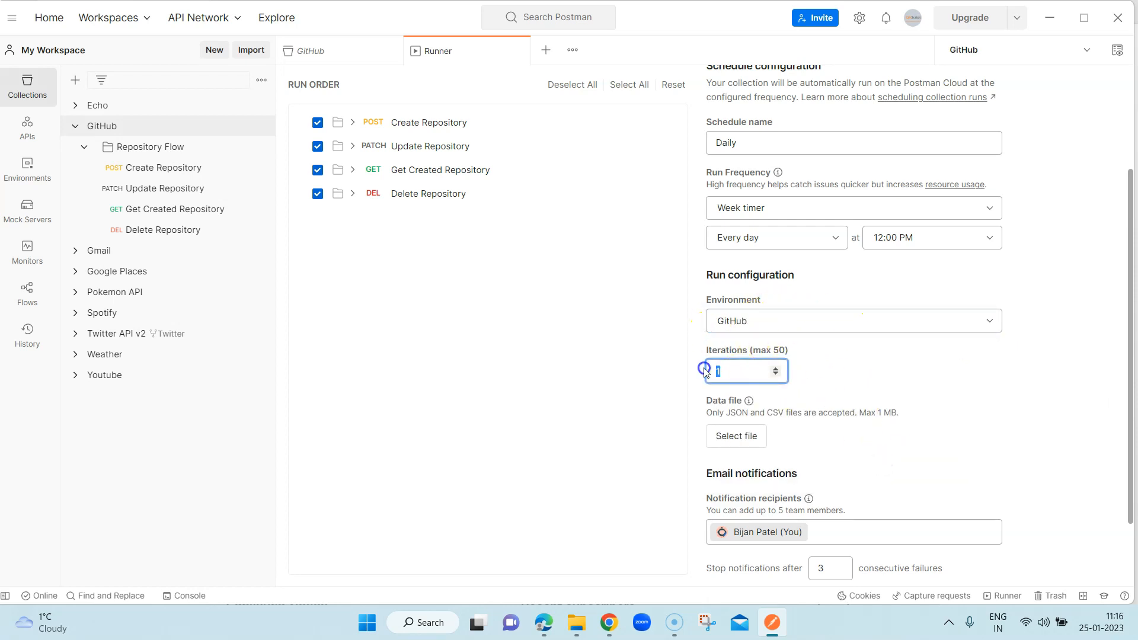
left_click(851, 358)
- Review the schedule's data file option, email notification recipients and consecutive-failure limit
scroll(853, 361, "down", 3)
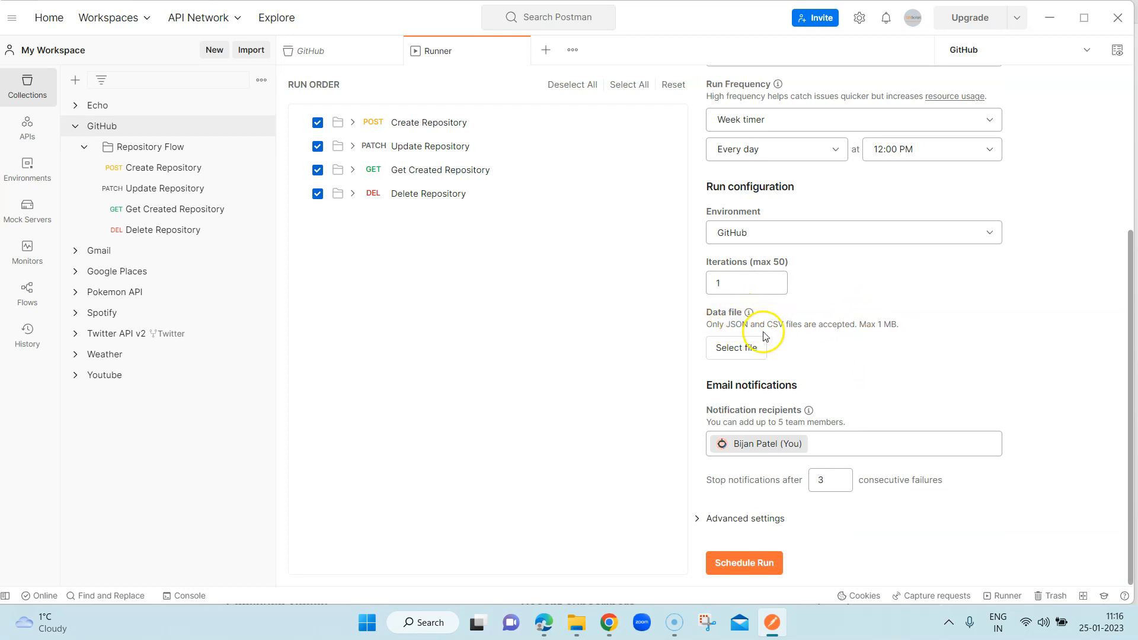
left_click(754, 385)
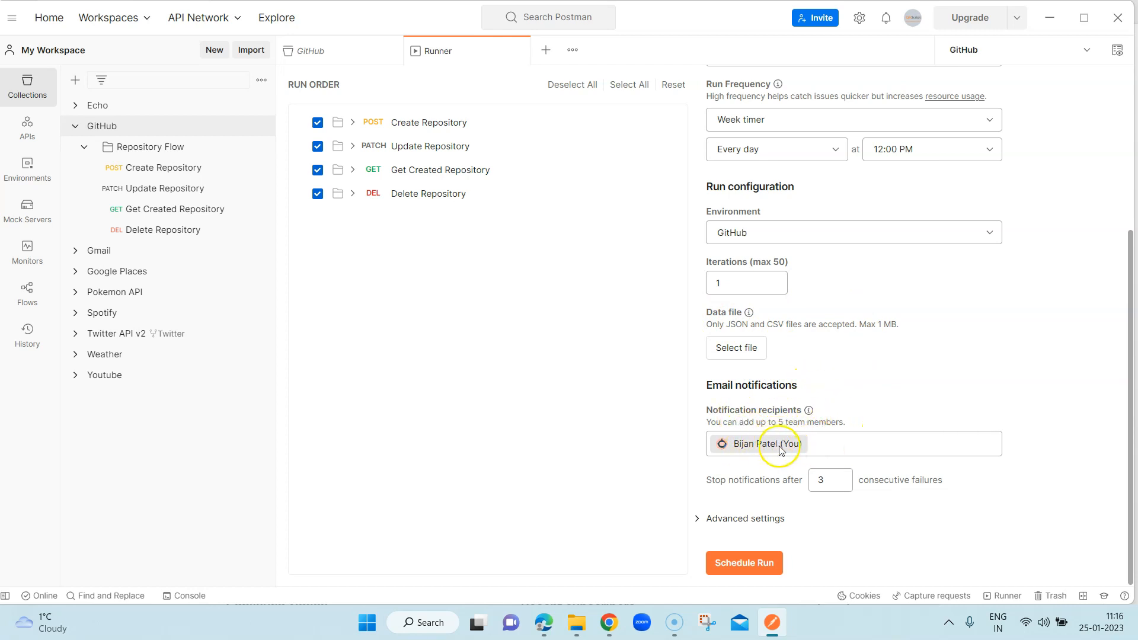
left_click(828, 445)
left_click(819, 436)
left_click(833, 445)
left_click(900, 402)
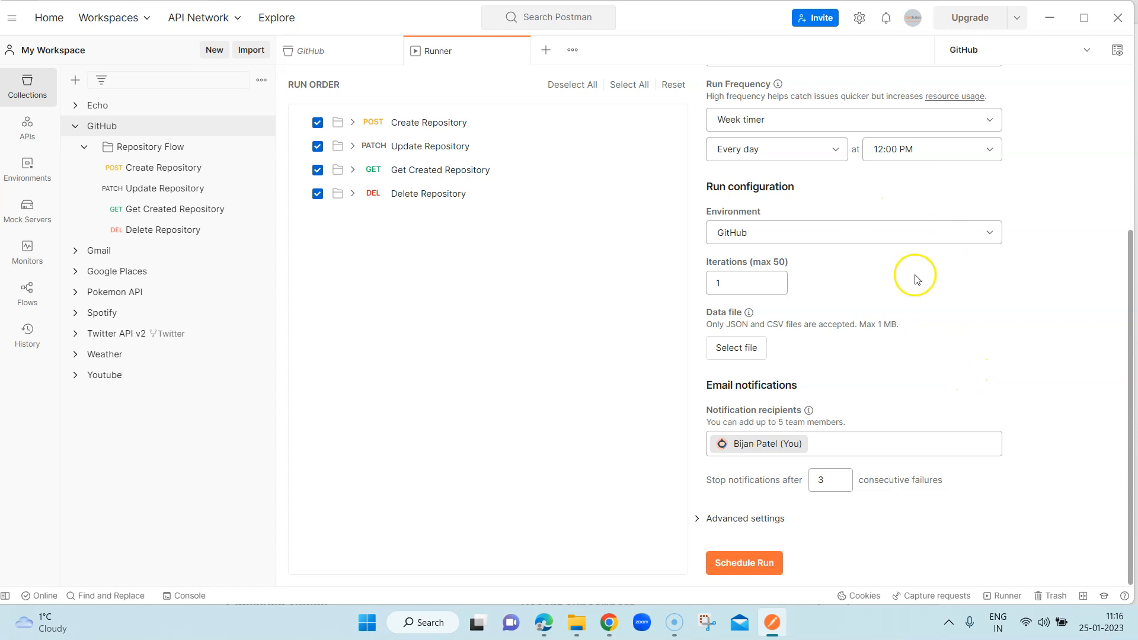
scroll(943, 373, "up", 2)
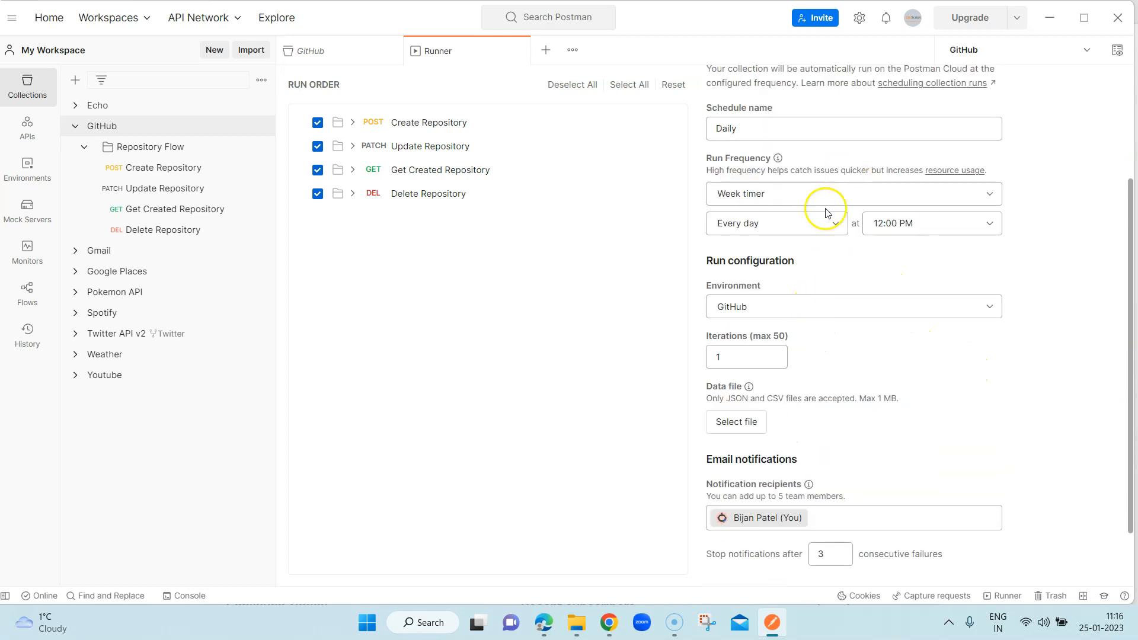
- Set the schedule's email notifications to stop after 2 consecutive failures
scroll(918, 372, "down", 2)
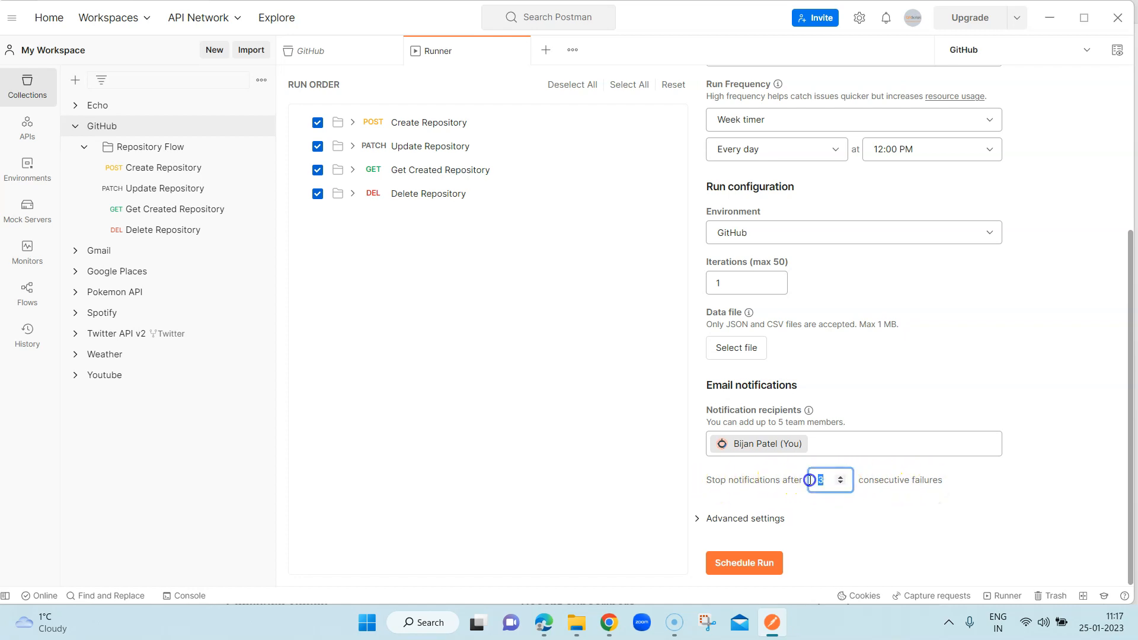
key("BackSpace")
type("02")
key("BackSpace")
type("2")
left_click(884, 517)
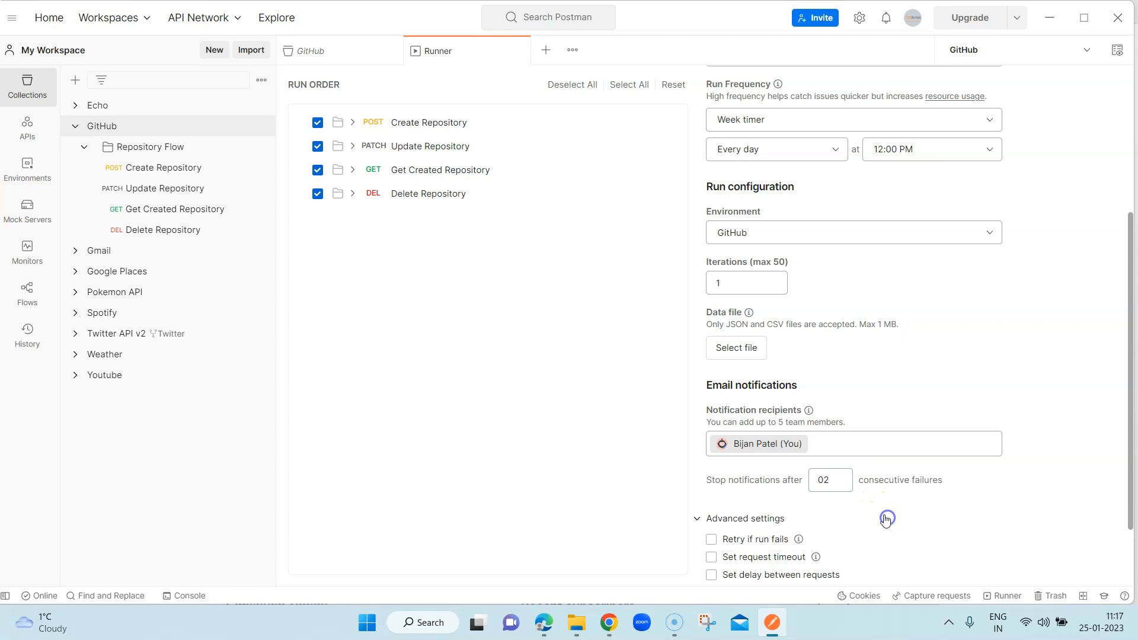
left_click(869, 527)
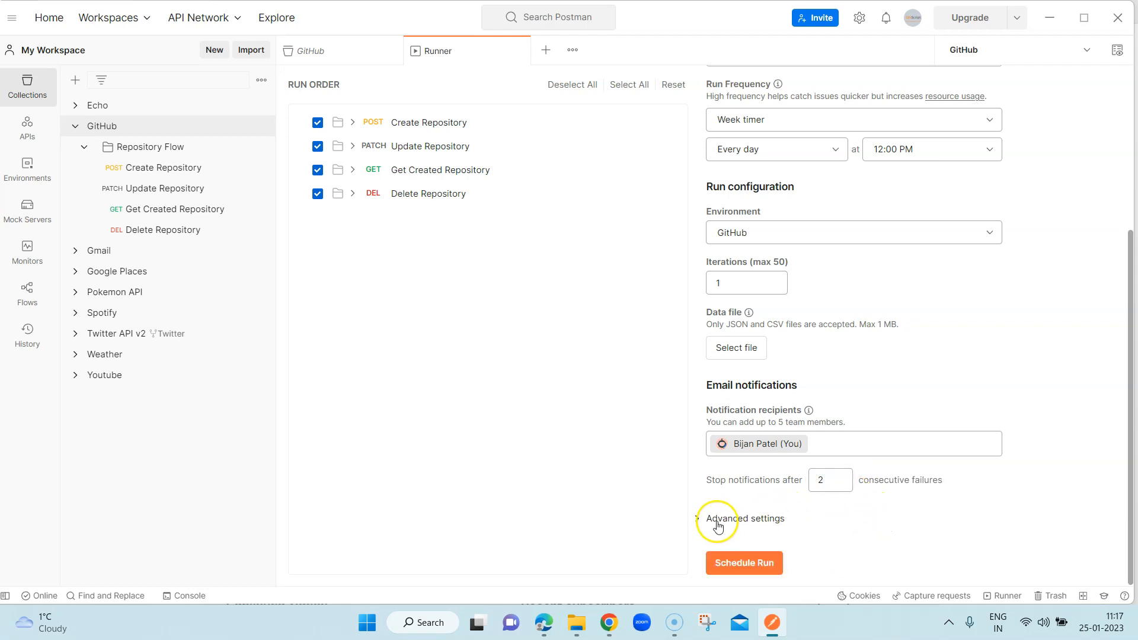
- Expand the schedule's advanced settings, try the retry option for failed runs with its retry counts, and switch it off
left_click(697, 518)
scroll(920, 332, "down", 2)
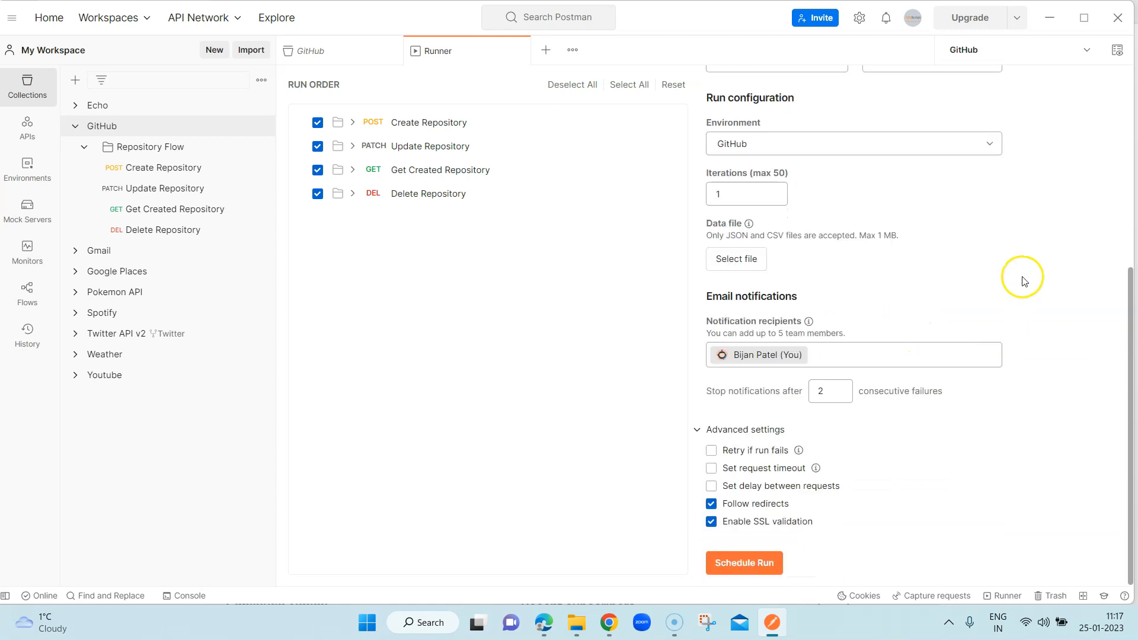
mouse_move(799, 453)
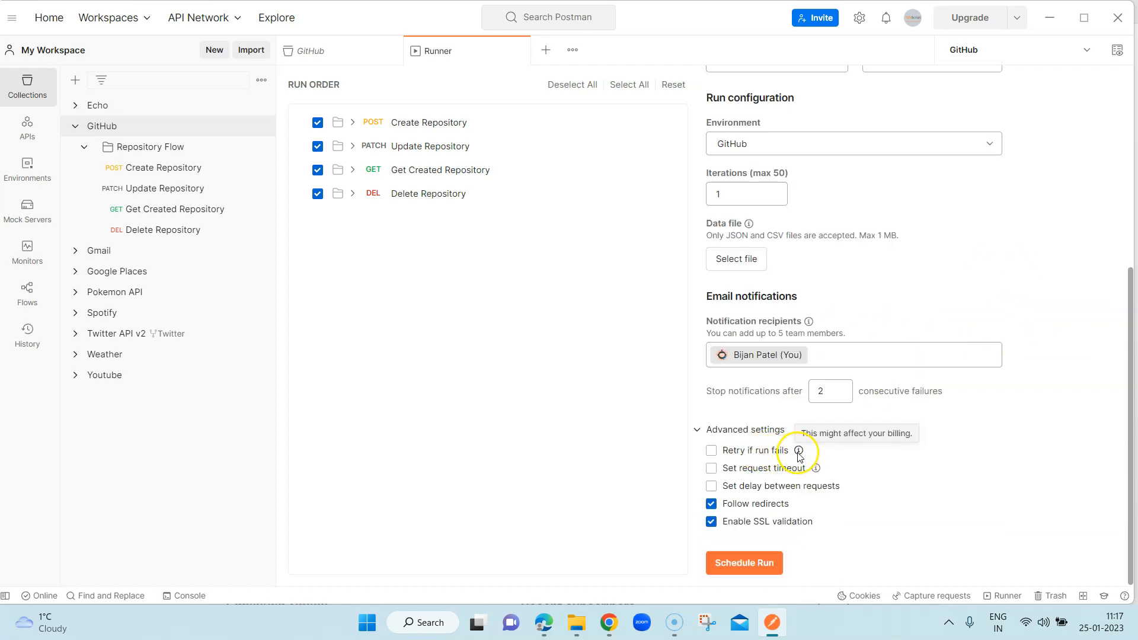
left_click(711, 453)
left_click(771, 473)
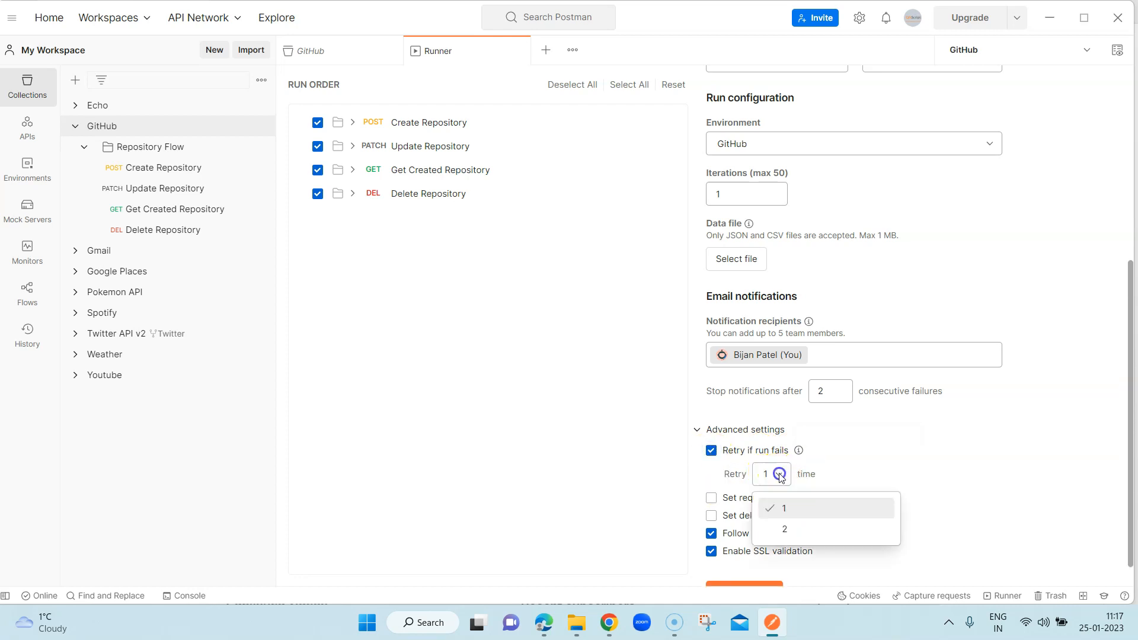
left_click(711, 452)
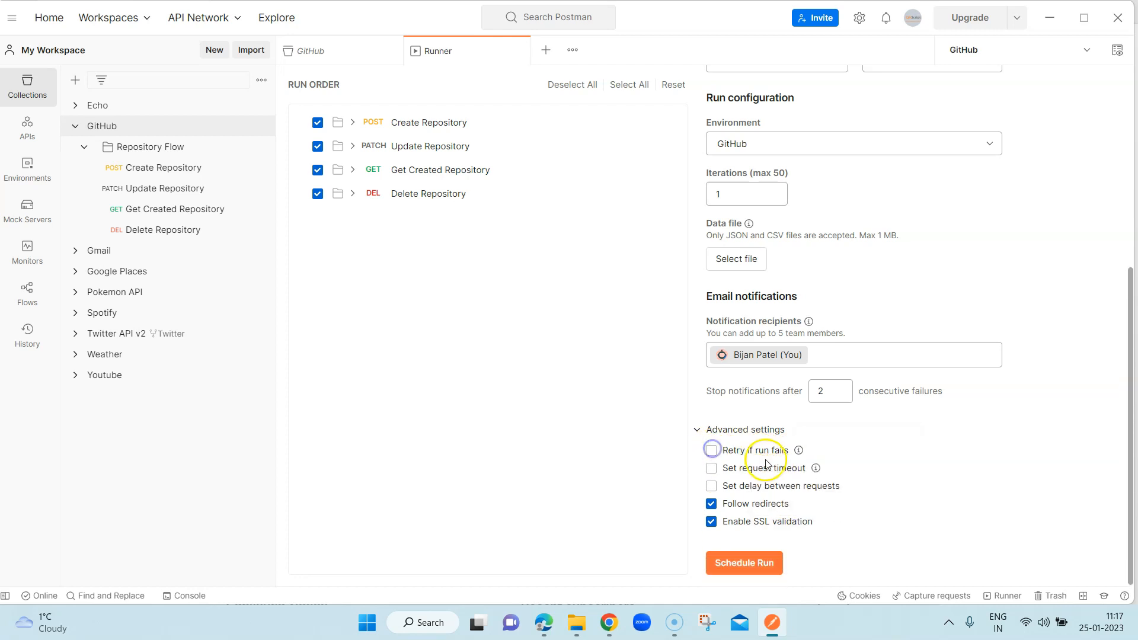
- Try the request timeout and the delay between requests options one after the other, switching each off again
left_click(712, 469)
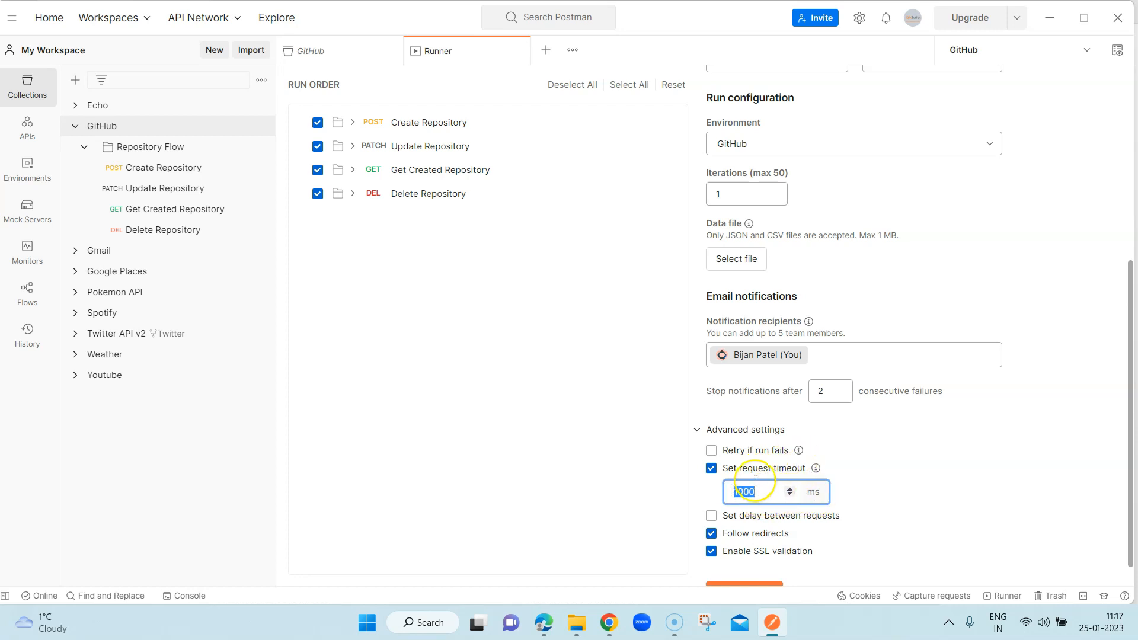
left_click(711, 469)
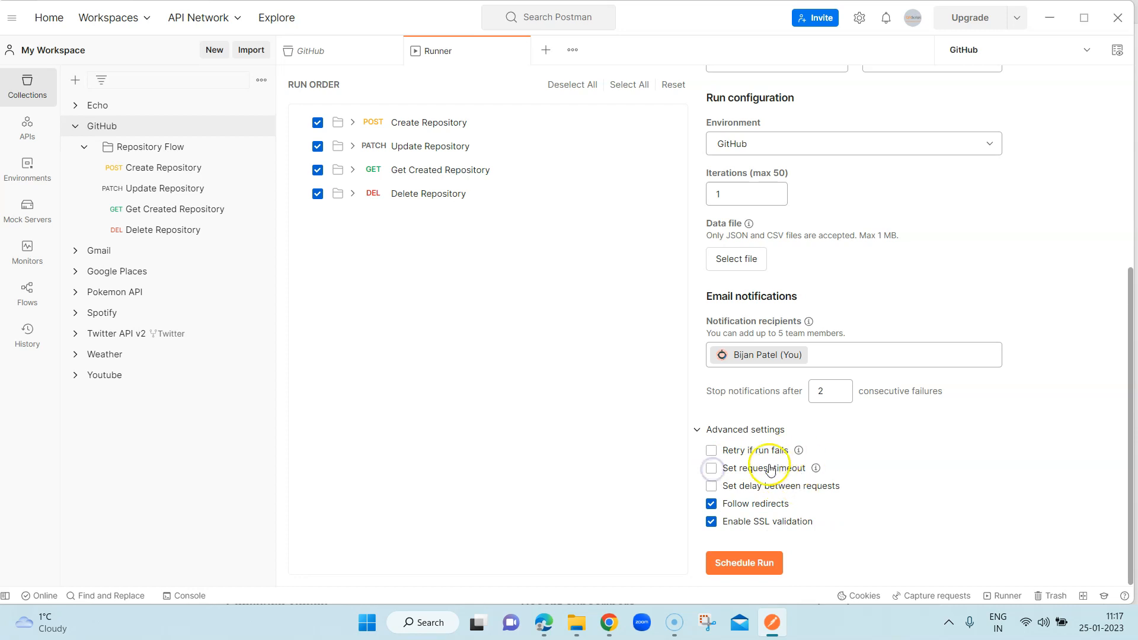
left_click(712, 487)
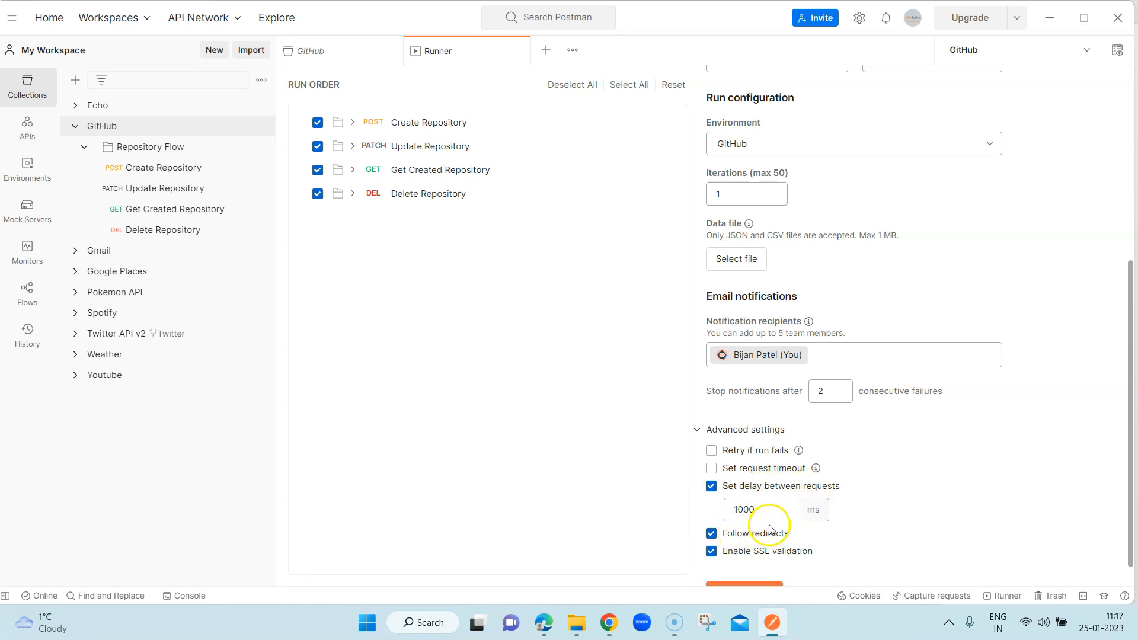
left_click(713, 487)
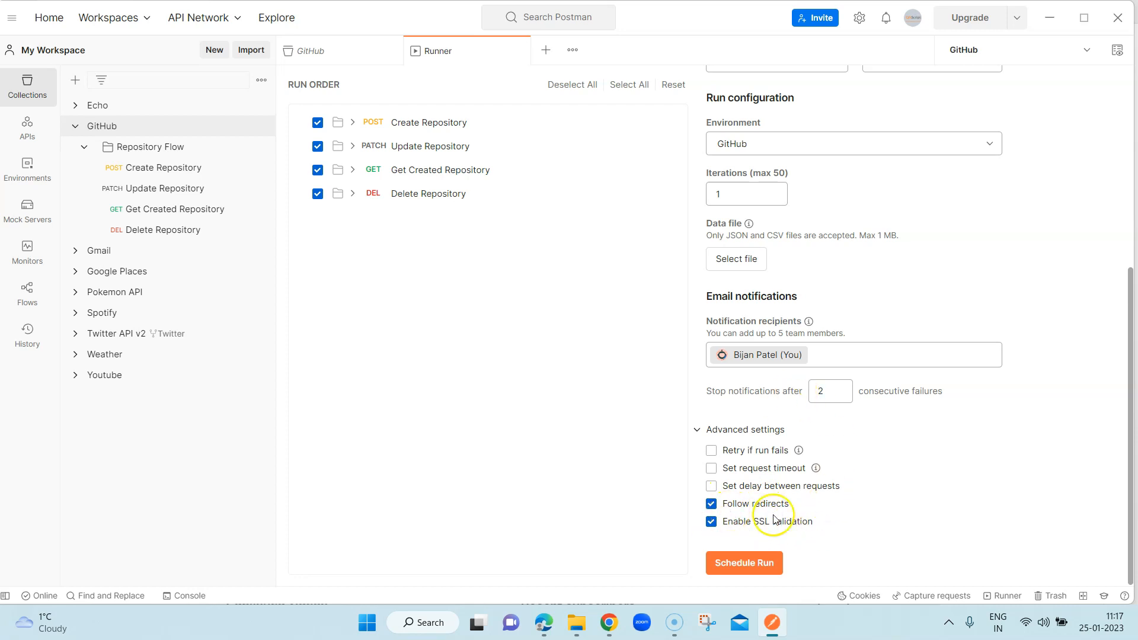
- Check the schedule's configuration once more and schedule the Daily run
scroll(1037, 430, "up", 5)
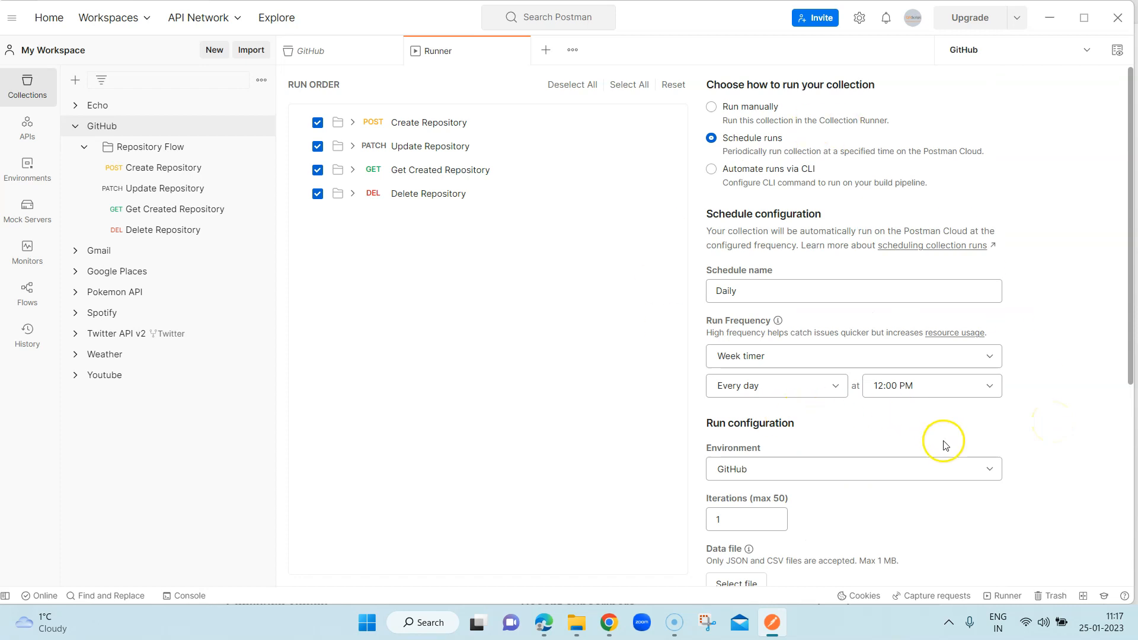
scroll(940, 439, "down", 5)
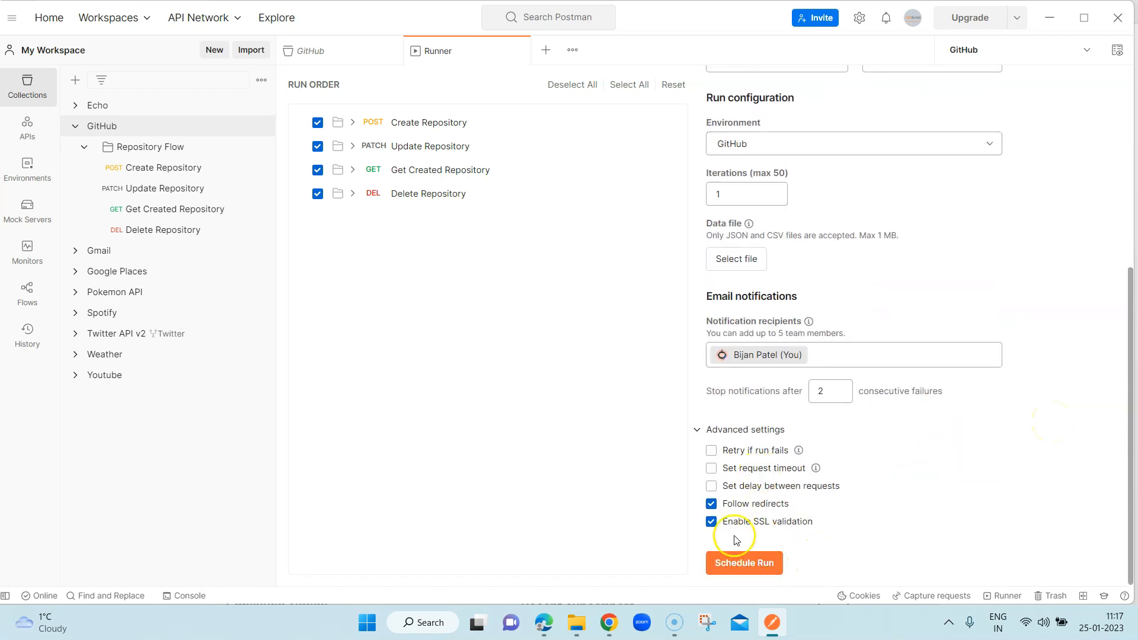
left_click(738, 563)
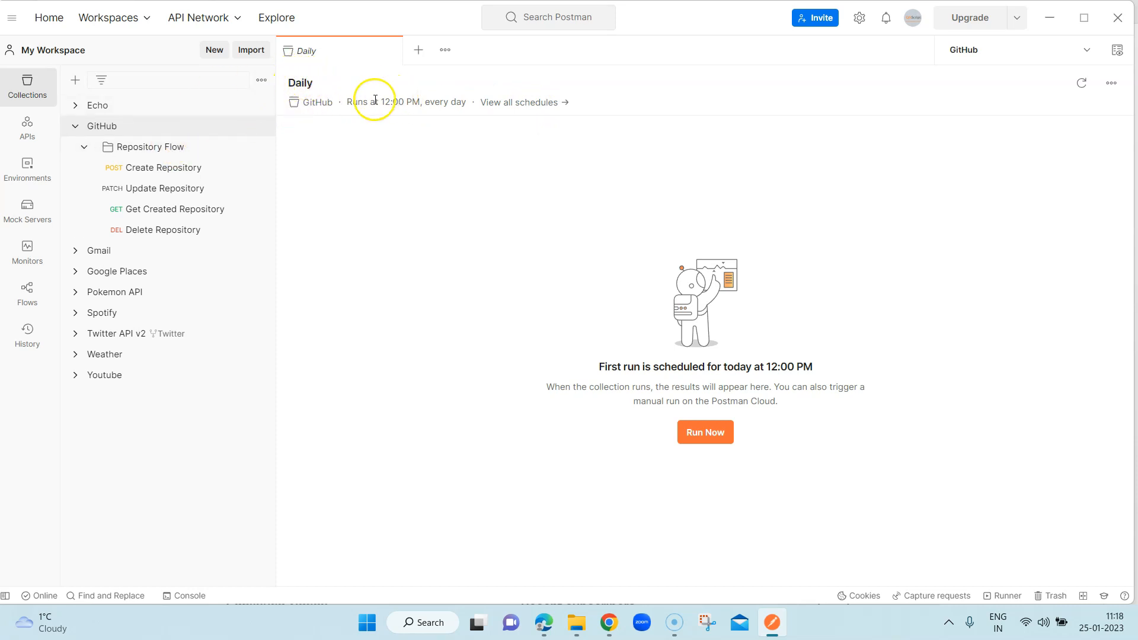
- Read the Daily schedule's run timing and show all schedules of the GitHub collection
left_click_drag(346, 102, 617, 111)
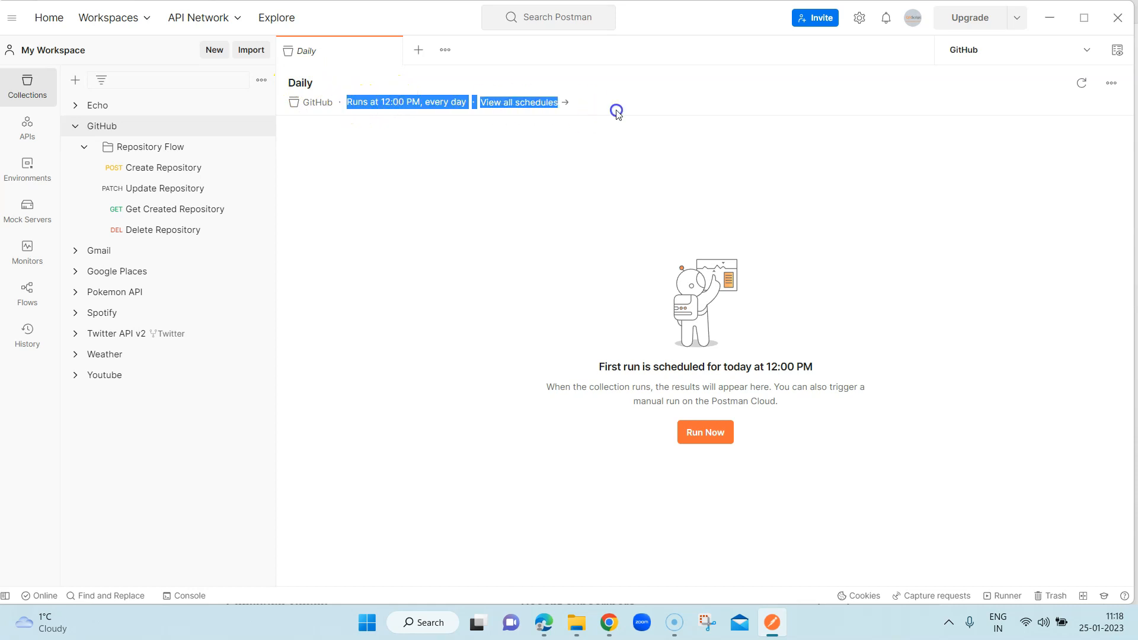
left_click(616, 112)
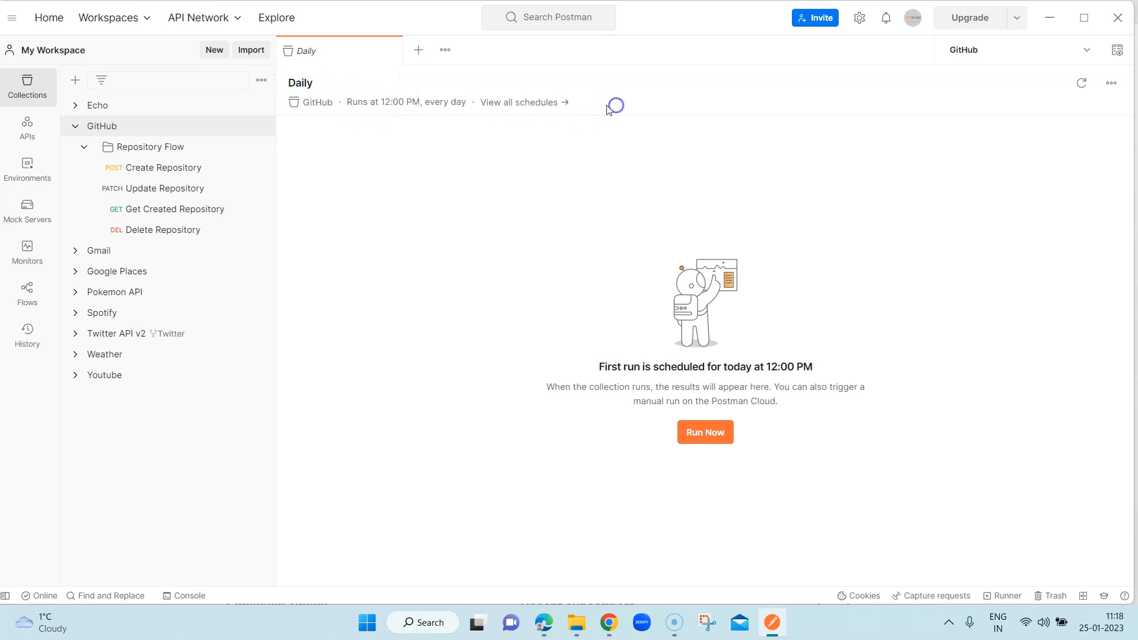
left_click(533, 104)
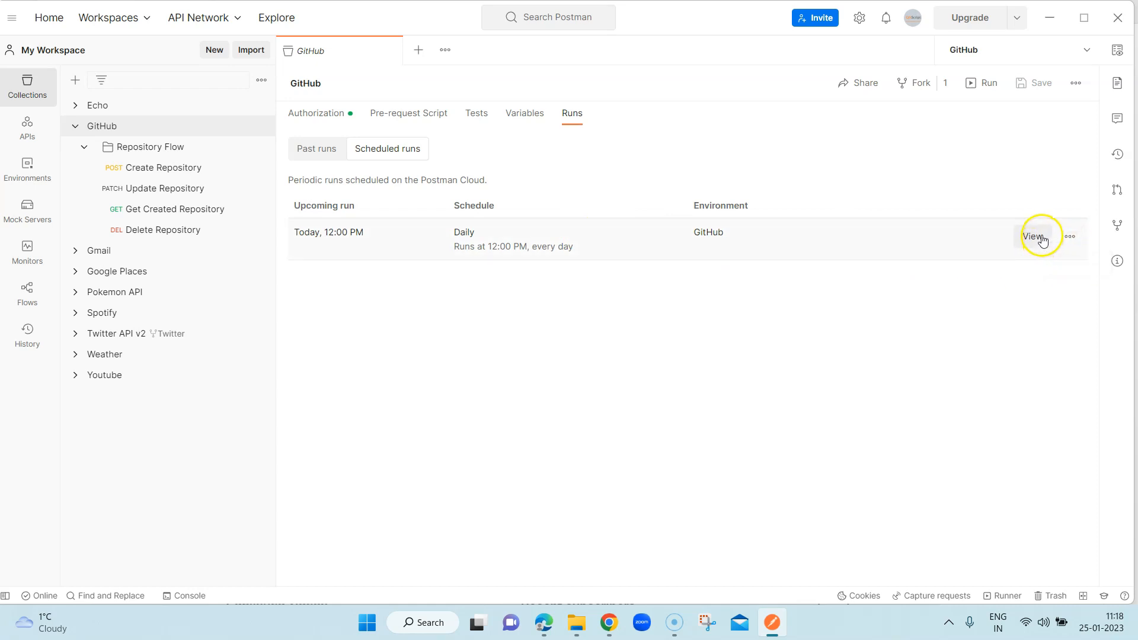
- Open the Daily schedule for editing, review its configuration and save it without changing any values
left_click(1074, 238)
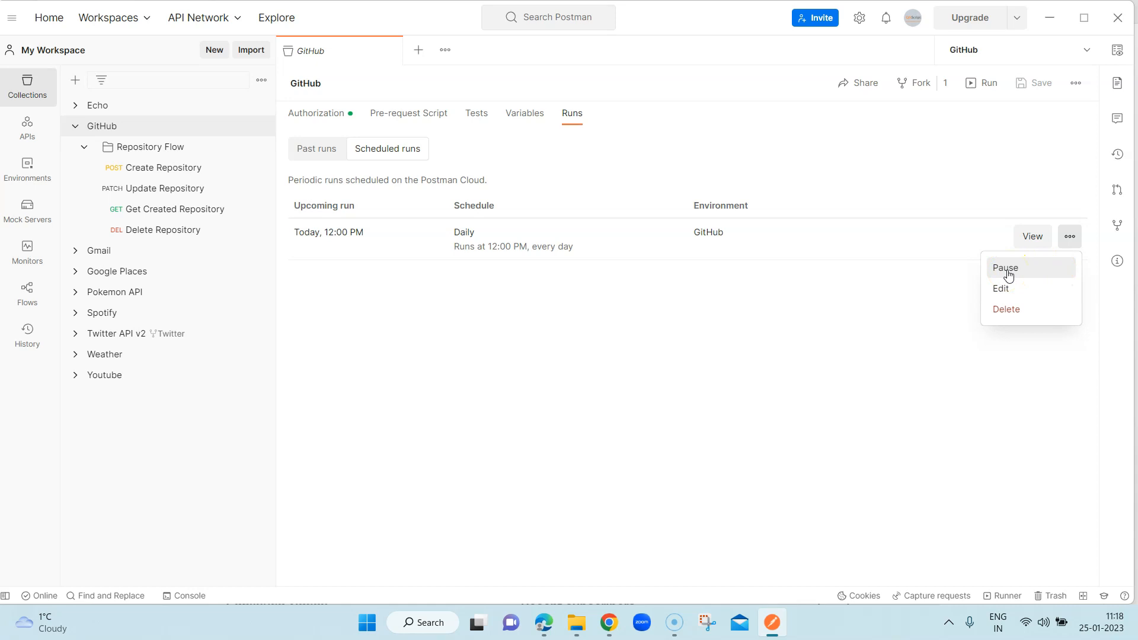
left_click(1005, 295)
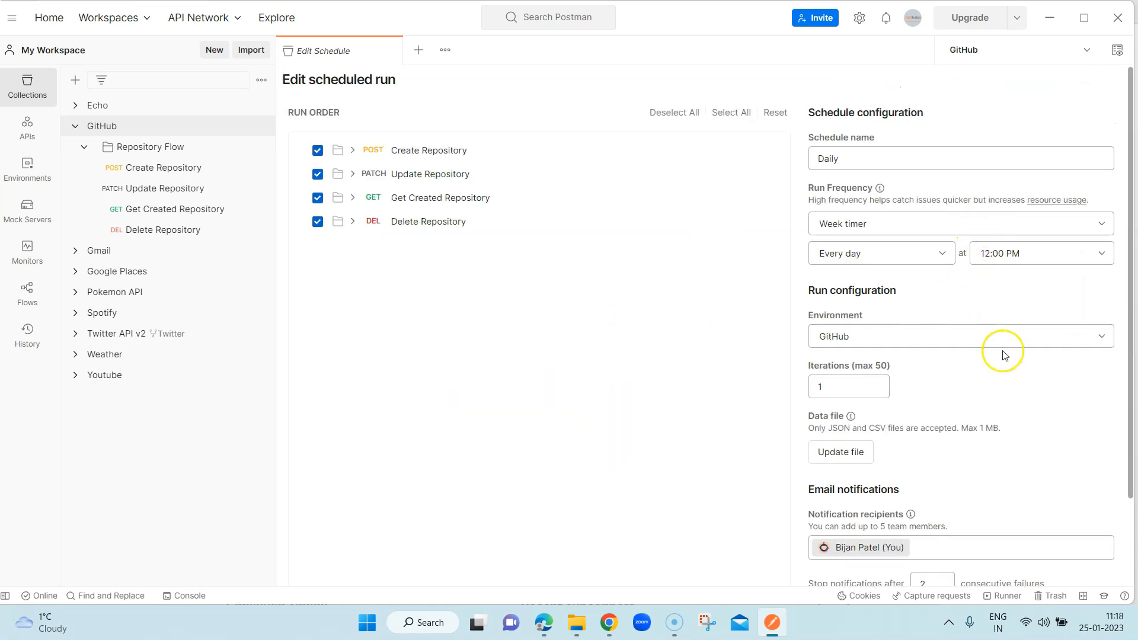
scroll(1003, 359, "down", 2)
scroll(973, 249, "up", 2)
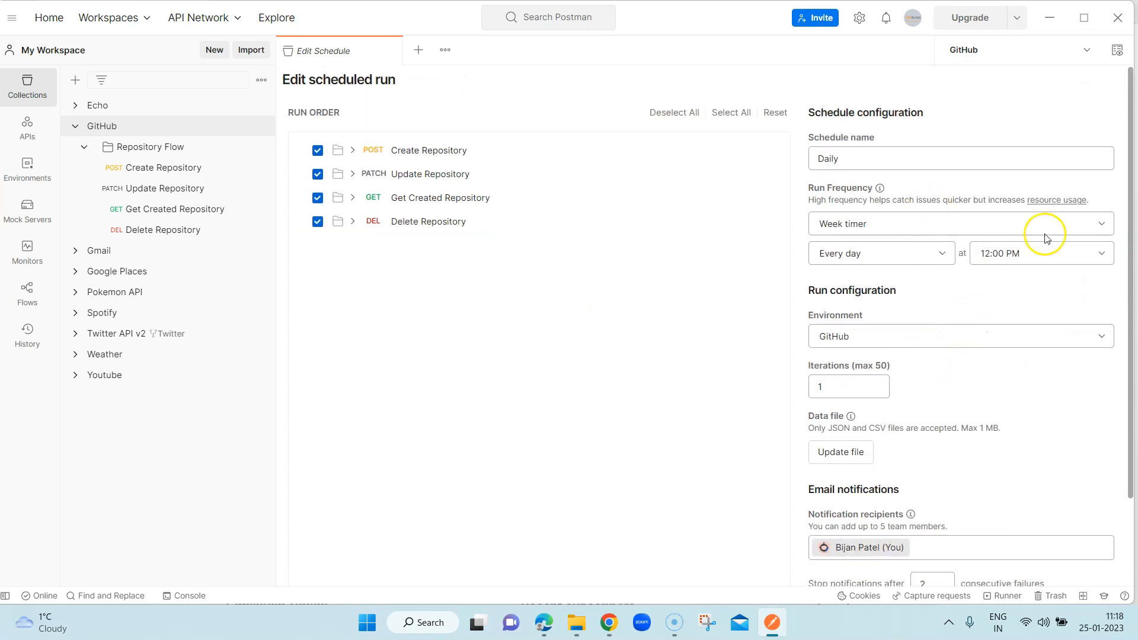
scroll(909, 371, "down", 2)
left_click(858, 576)
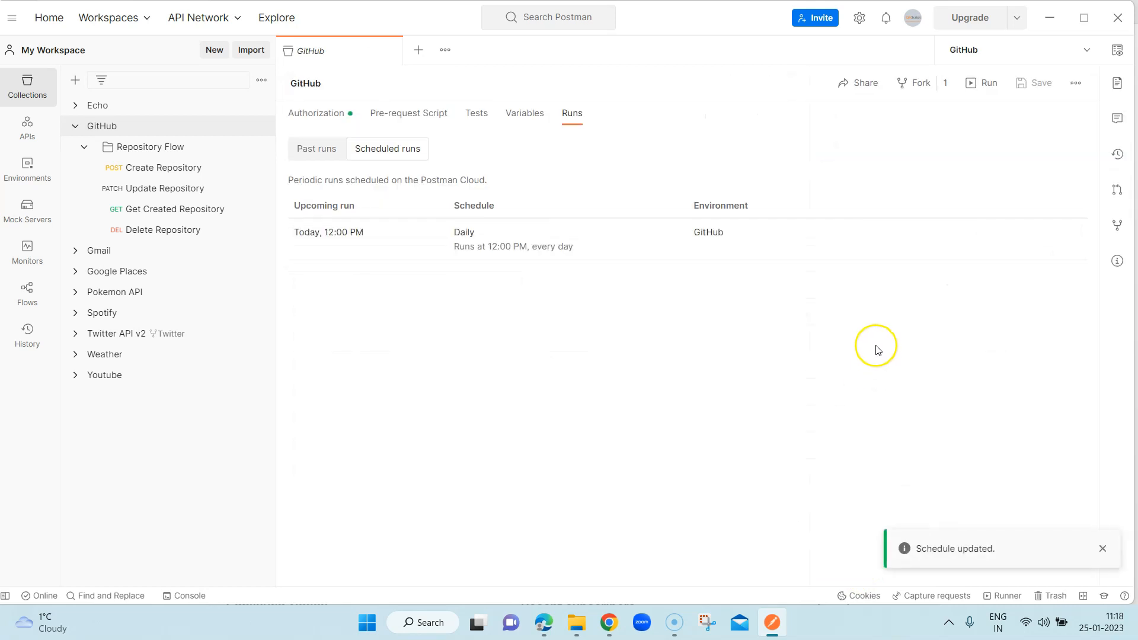
- Bring up the delete confirmation for the Daily schedule and cancel it
left_click(1069, 237)
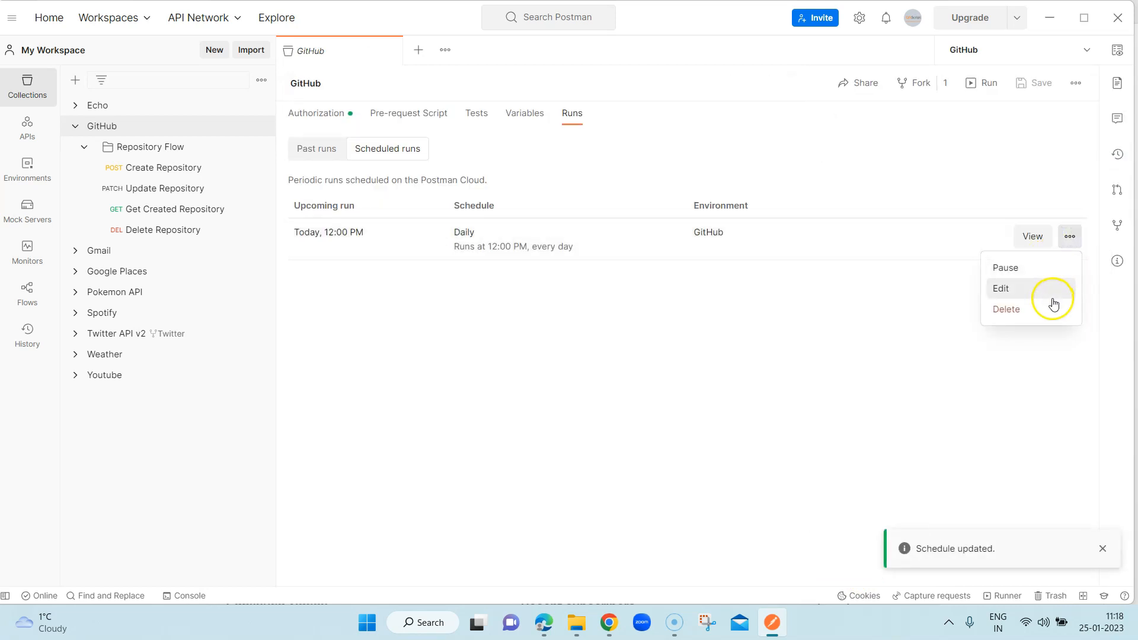
left_click(1019, 309)
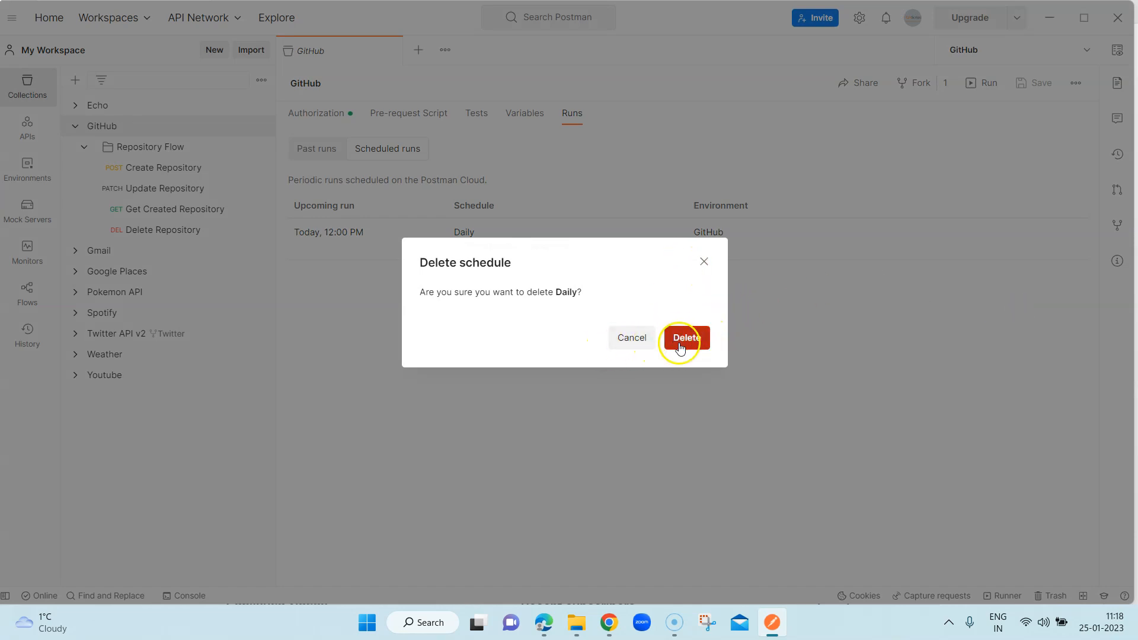
left_click(706, 263)
- View the Daily schedule's details and trigger a manual run of the collection immediately
left_click(1071, 238)
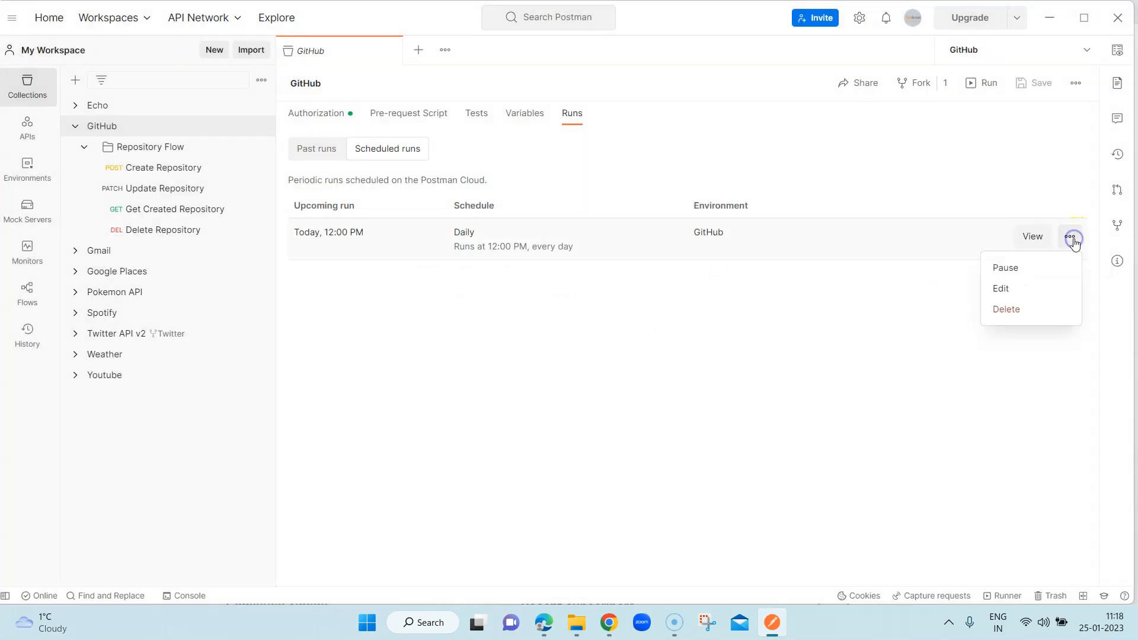
left_click(1040, 236)
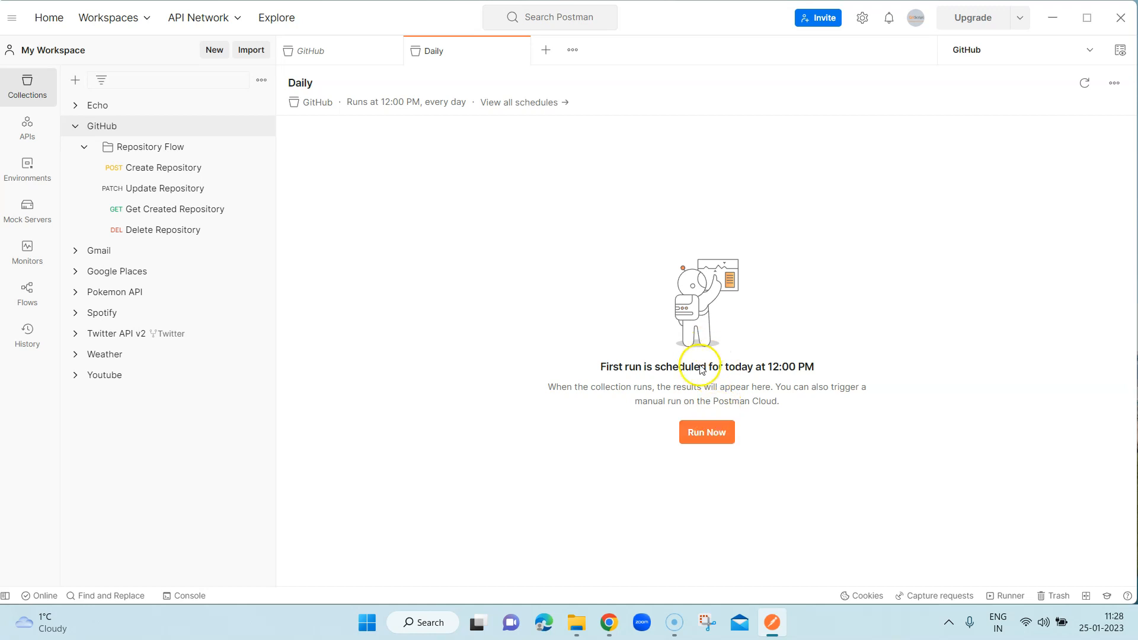
left_click(707, 438)
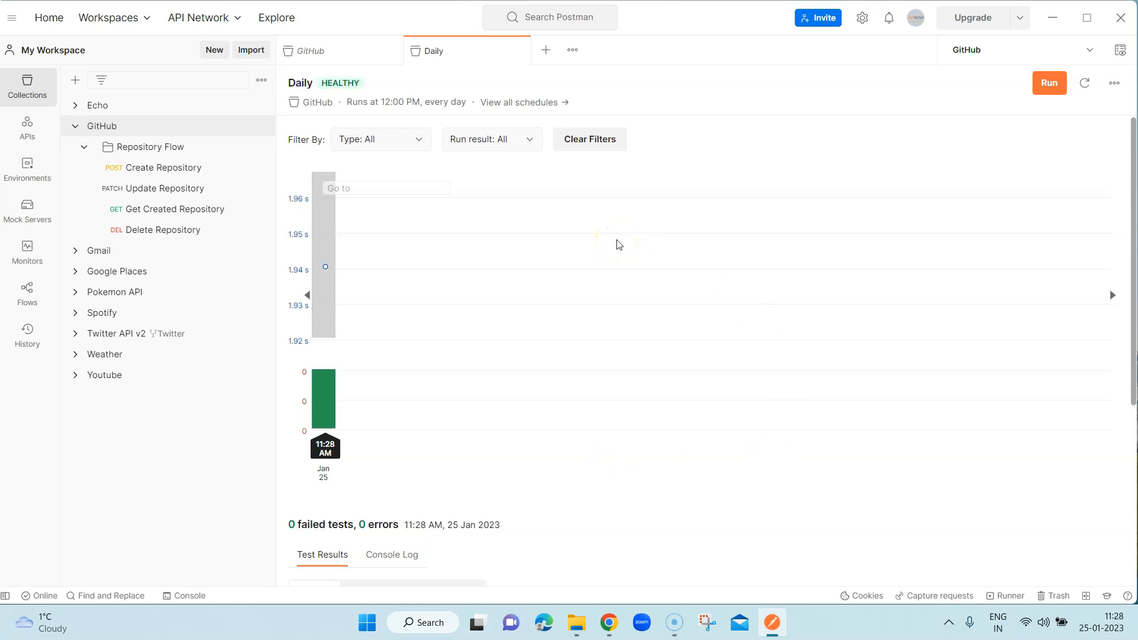
- Inspect the manual run in the results chart and try the Manual and Scheduled run type filters, returning to All
mouse_move(325, 224)
left_click_drag(347, 103, 384, 104)
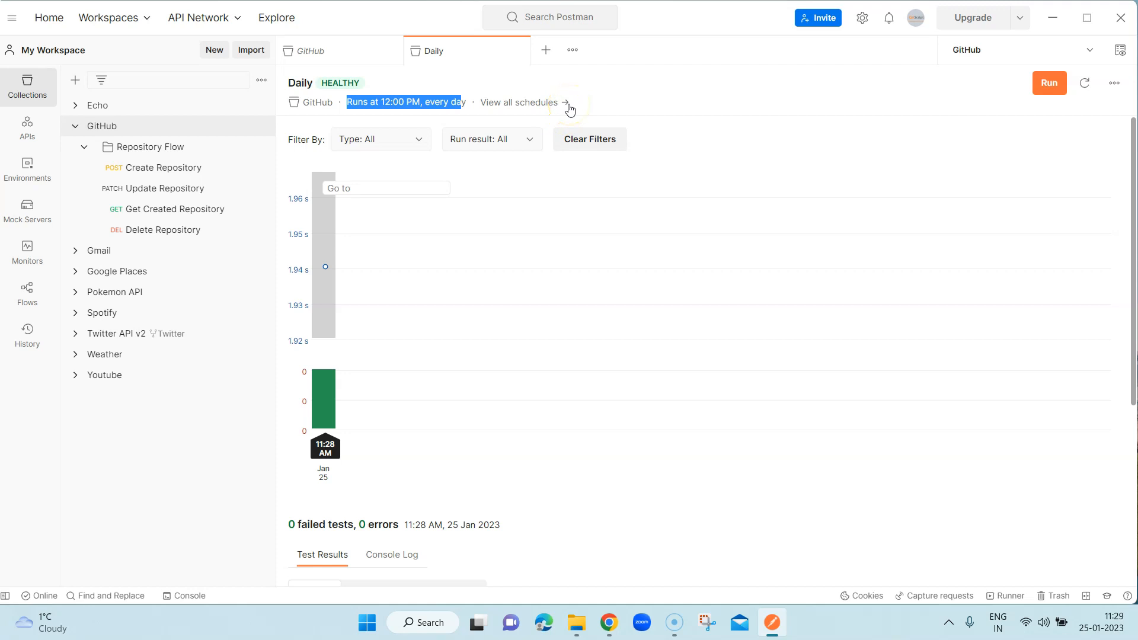
left_click(414, 140)
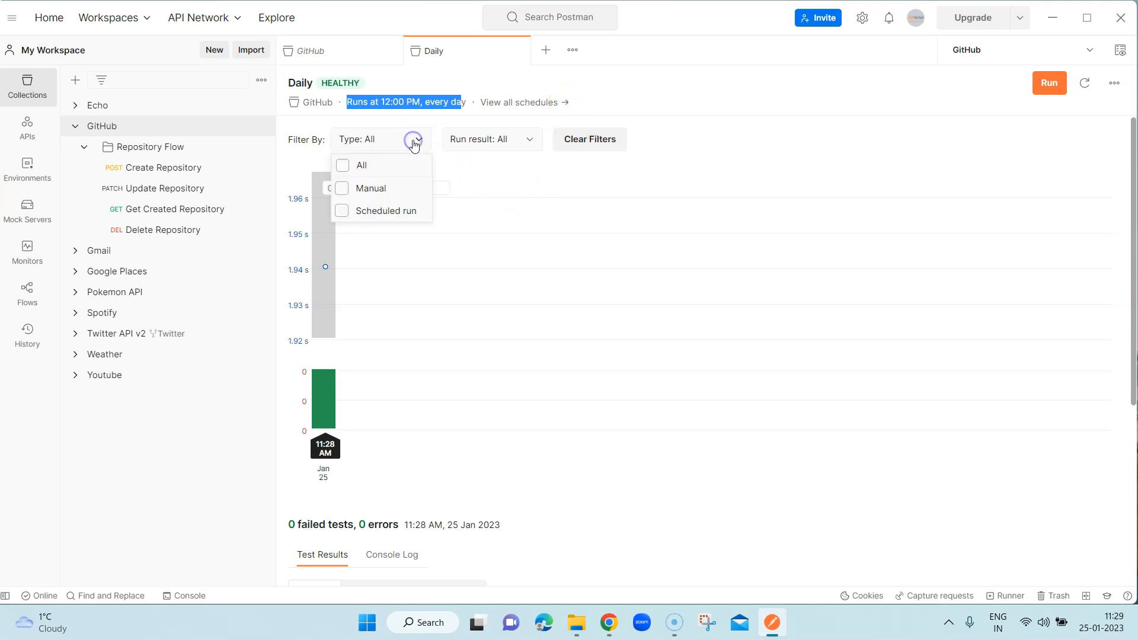
left_click(346, 192)
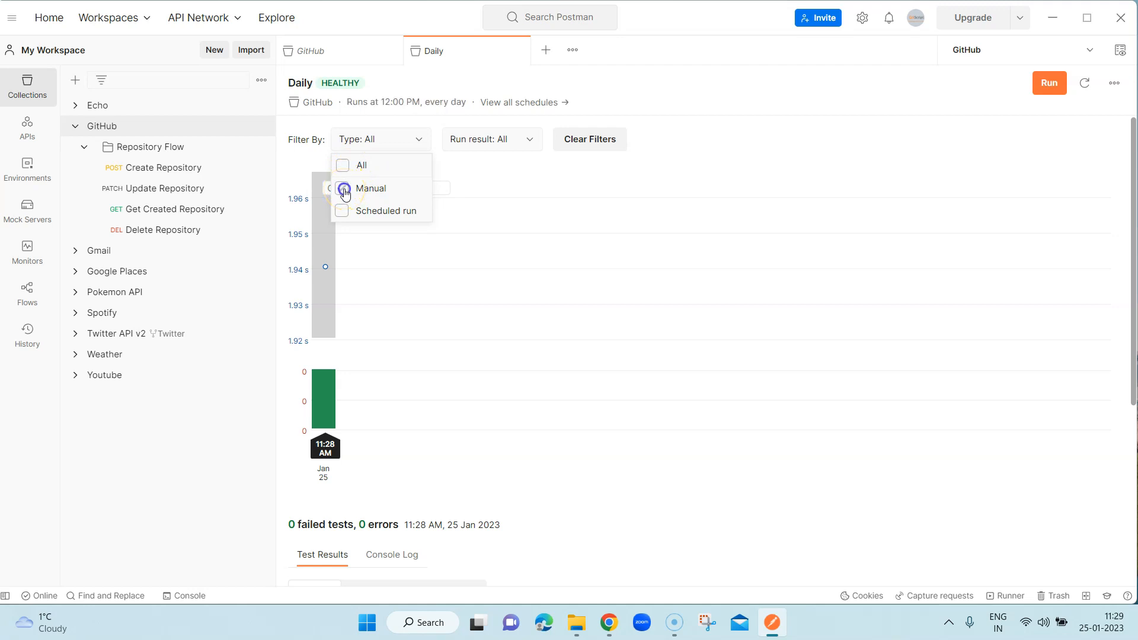
left_click(343, 211)
left_click(344, 166)
left_click(344, 166)
left_click(490, 161)
- Try filtering the runs by the Failure, Error and Abort results, and set the run result filter back to All
left_click(520, 144)
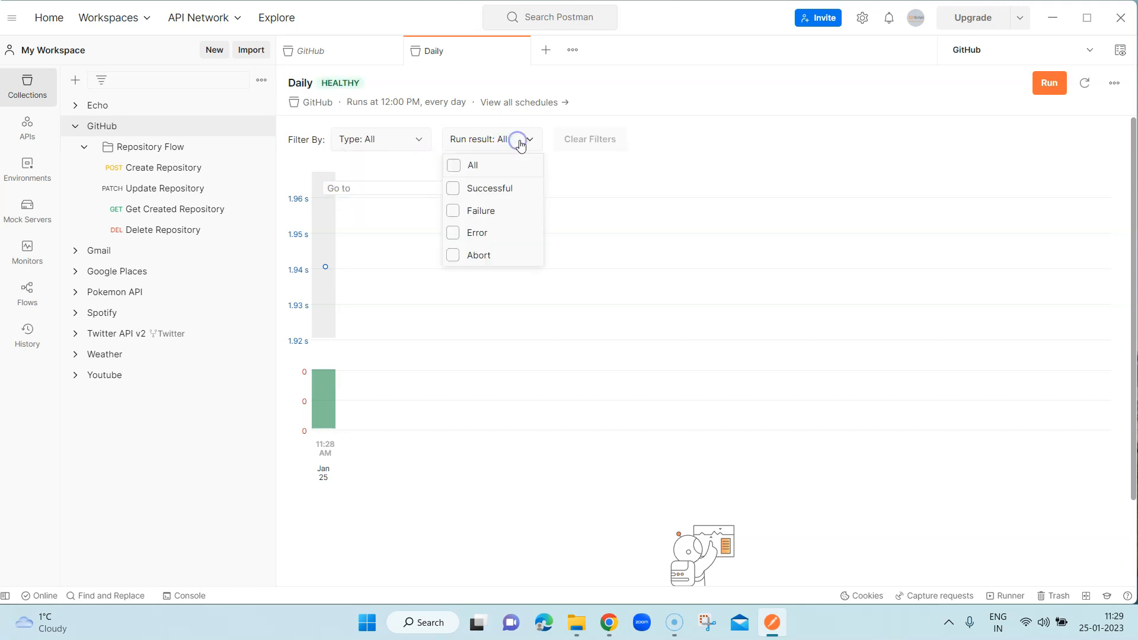
left_click(453, 189)
left_click(453, 211)
left_click(453, 232)
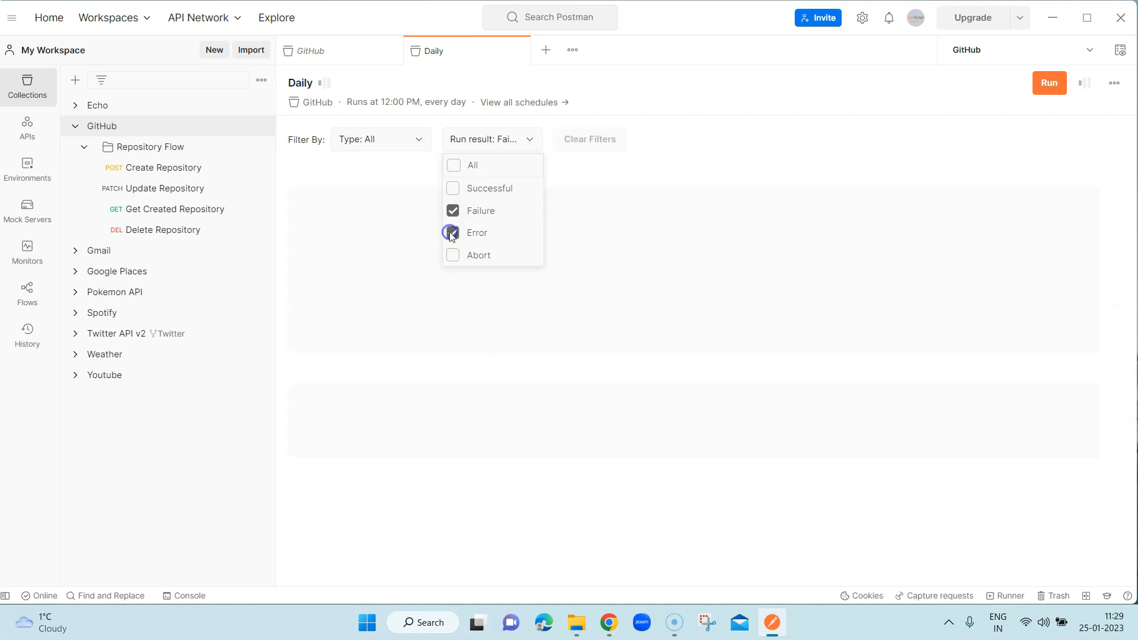
left_click(453, 256)
left_click(453, 211)
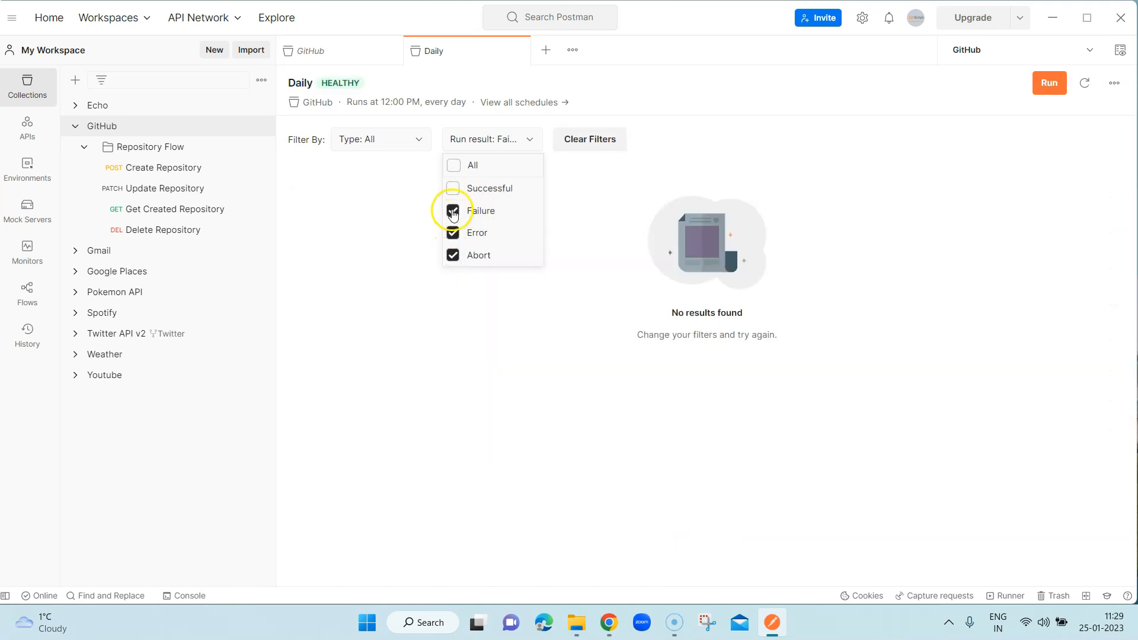
left_click(453, 167)
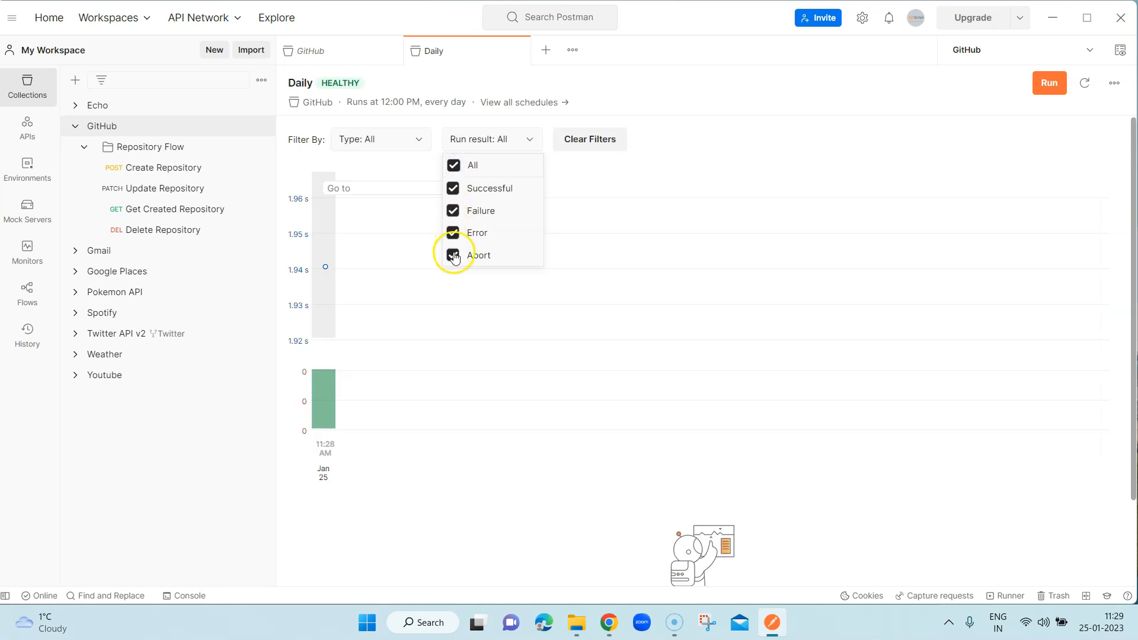
- Clear the run filters and open the test results of the 11:28 AM run from the chart
left_click(705, 166)
left_click(600, 148)
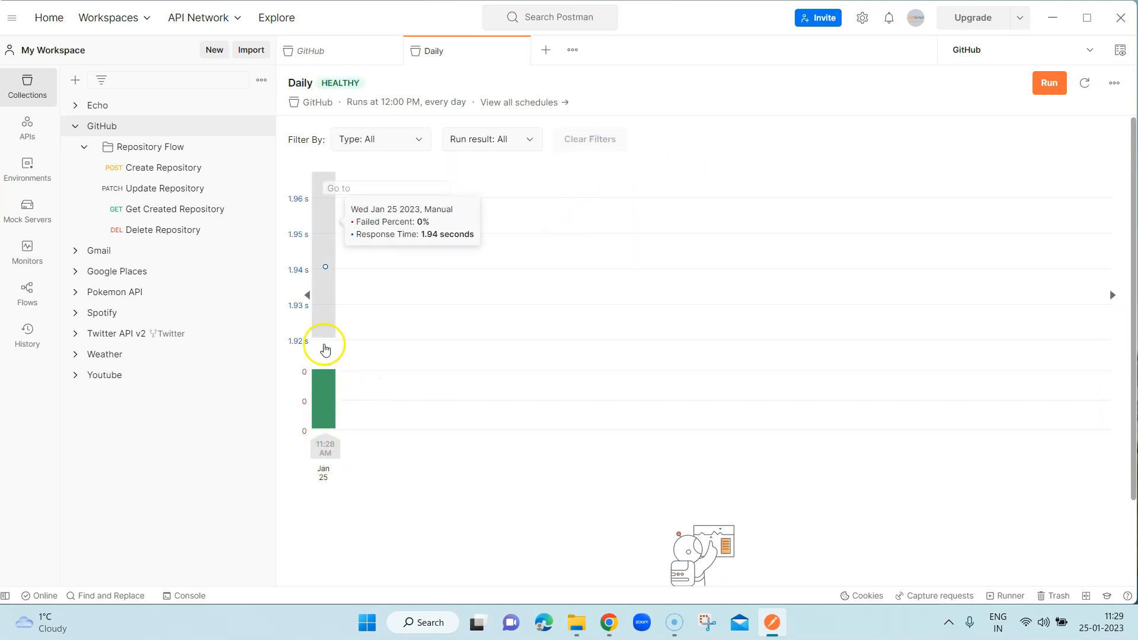
mouse_move(325, 215)
left_click(324, 402)
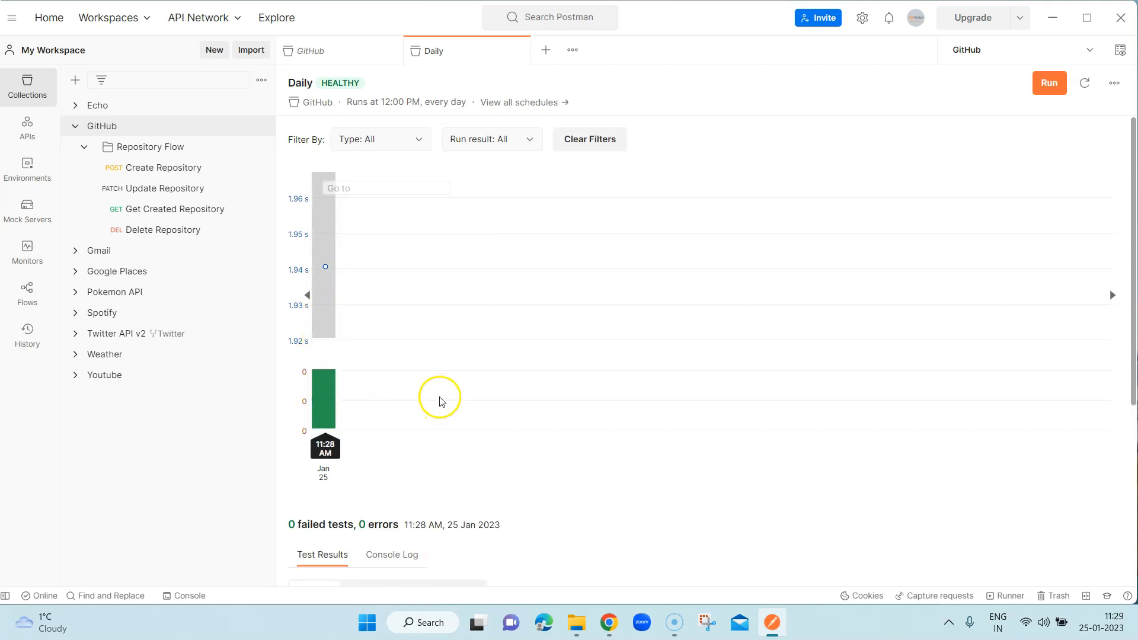
- Review the 11:28 AM run's test results by Failed and Skipped status, ending with the Passed tests
scroll(475, 383, "down", 4)
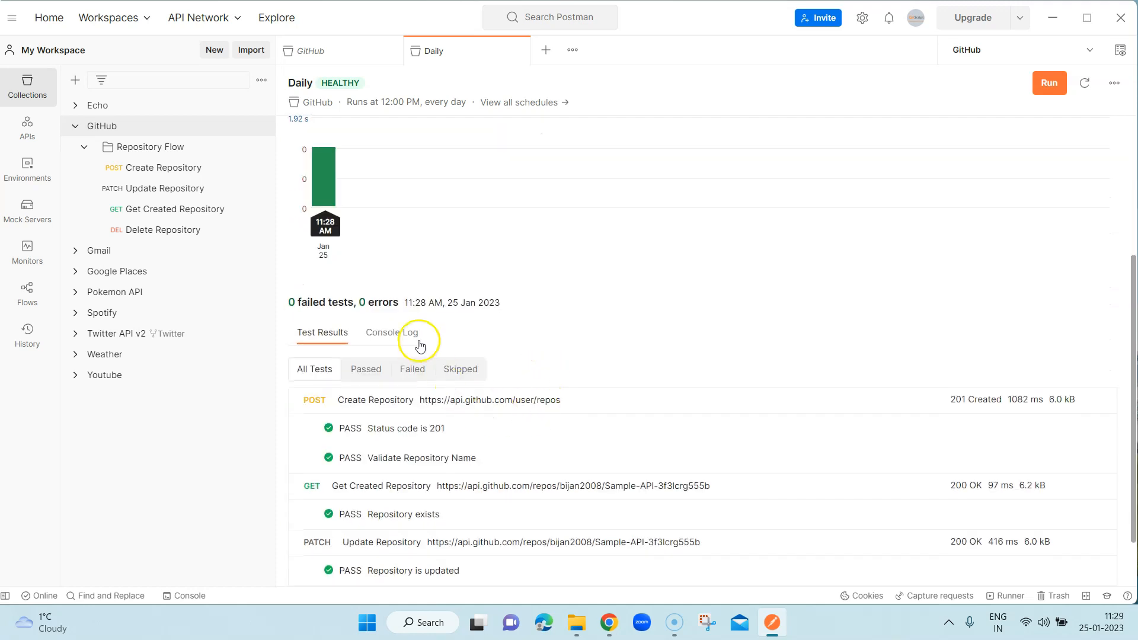
scroll(344, 327, "down", 1)
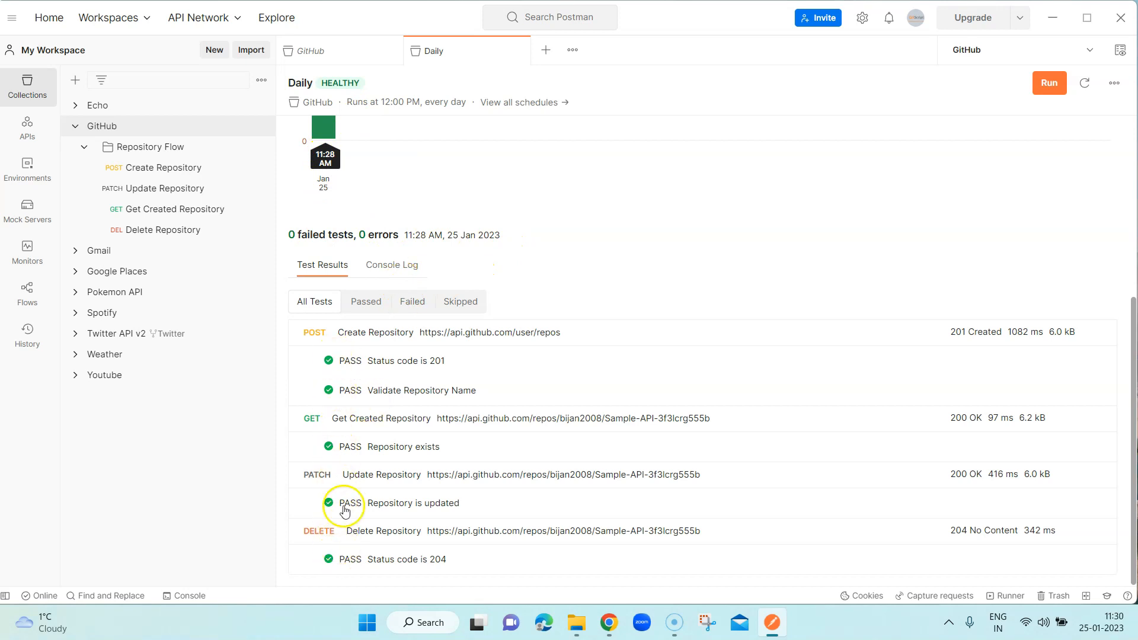
left_click(414, 301)
left_click(457, 356)
left_click(364, 353)
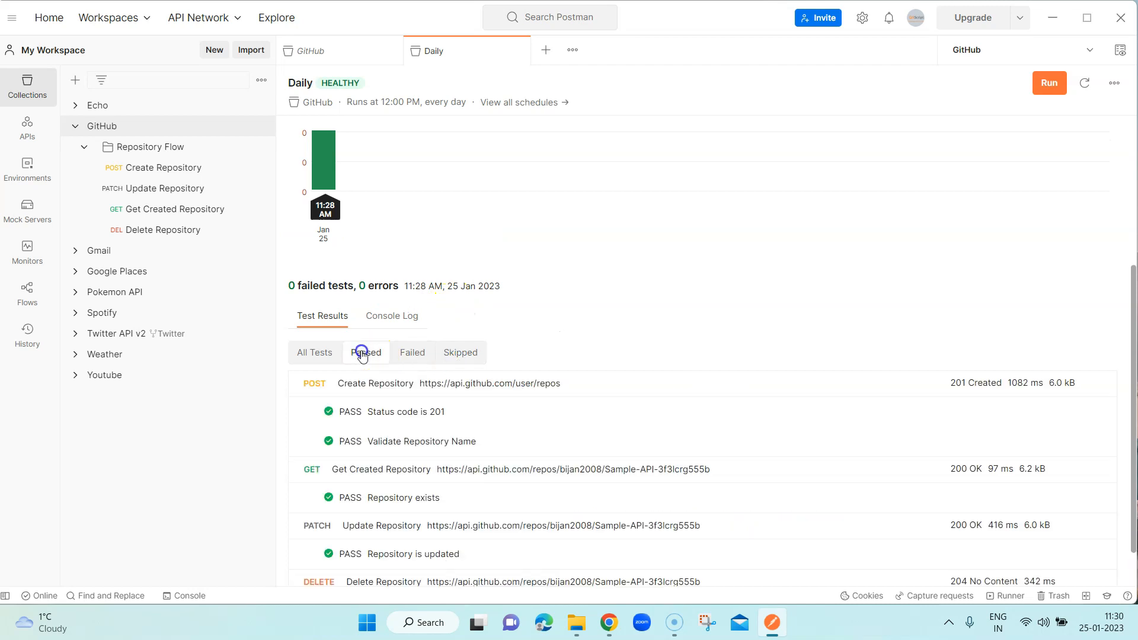
scroll(673, 438, "down", 1)
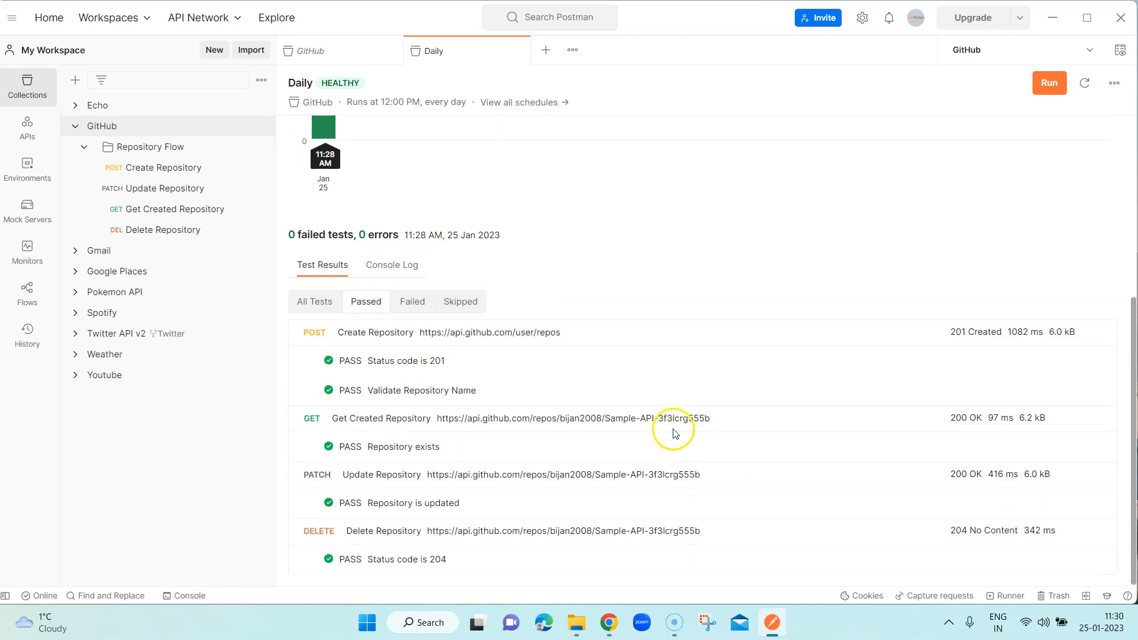
- Examine the console log of the 11:28 AM run from its preparation through completion
left_click(407, 266)
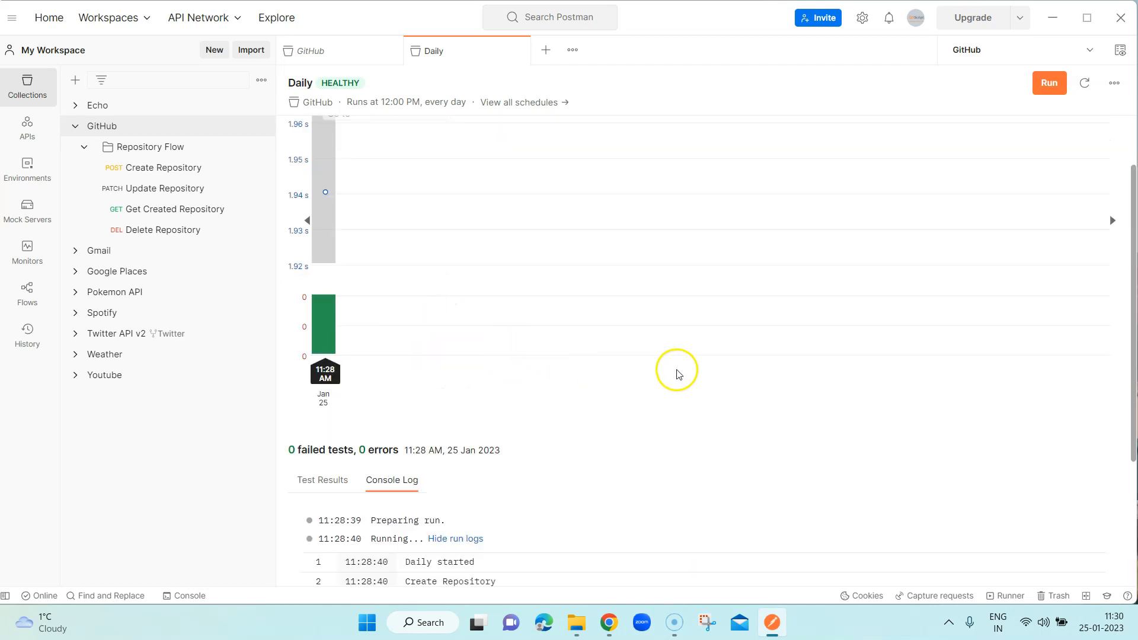
scroll(673, 368, "down", 3)
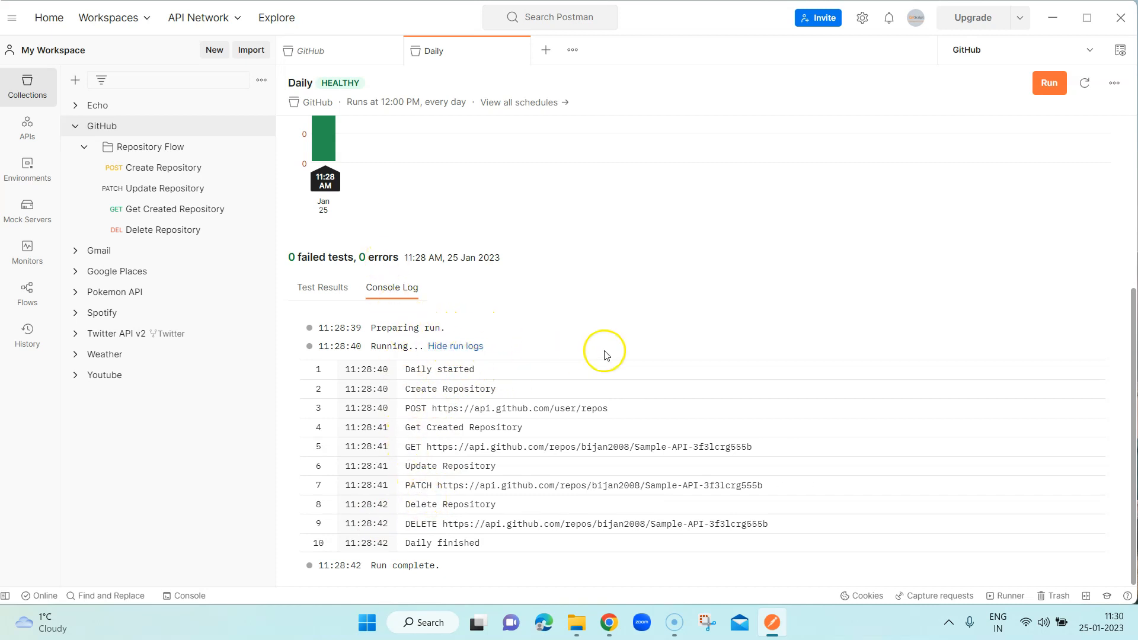
scroll(618, 357, "up", 5)
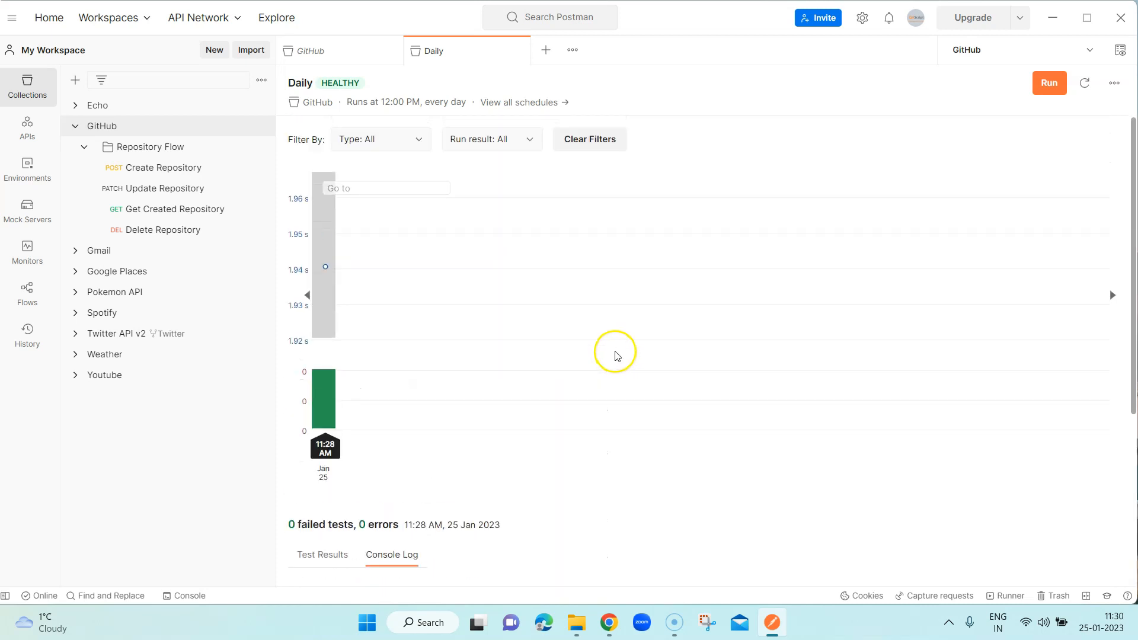